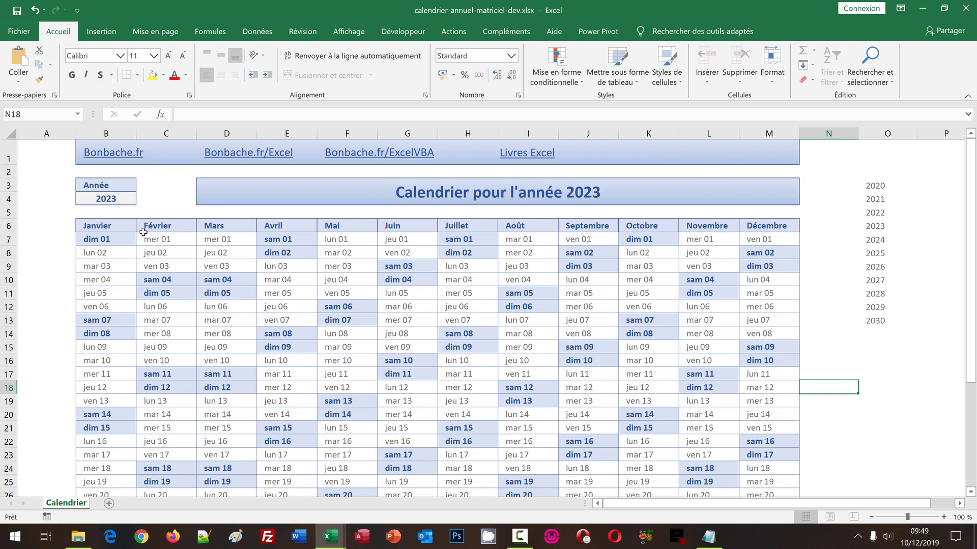
- Set the year in cell B4 of the finished calendar to 2024
left_click(126, 201)
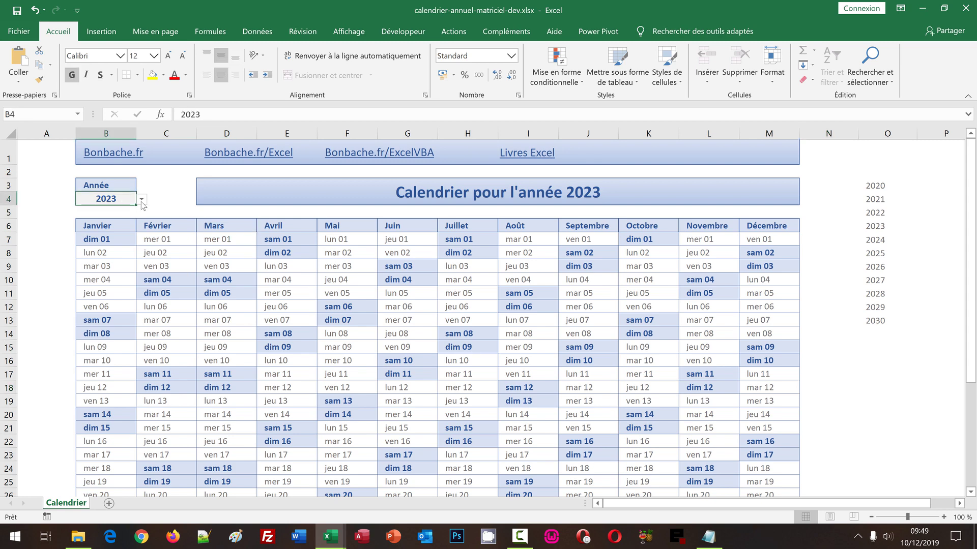
left_click(142, 199)
left_click(121, 222)
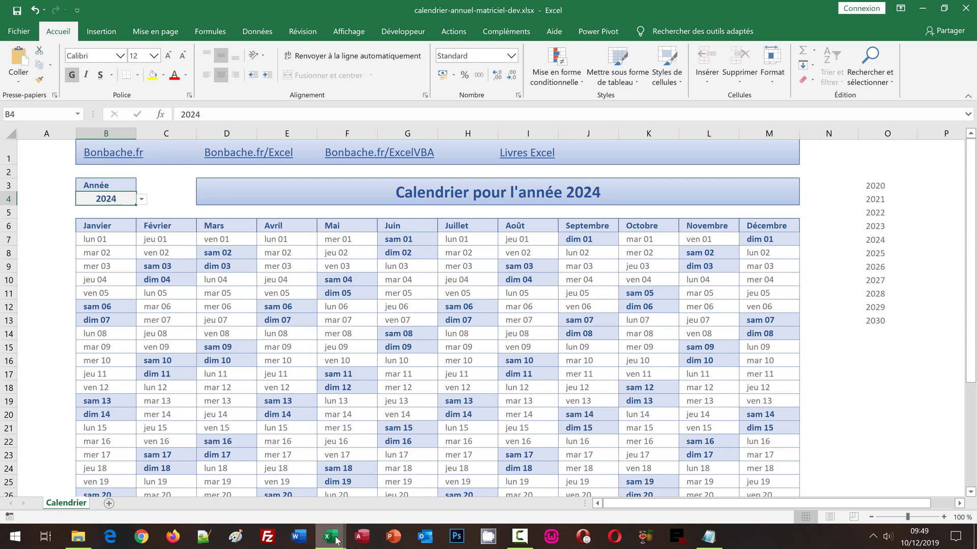
- Switch to calendrier-annuel-matriciel.xlsx, check matrices-virtuelles.txt in Notepad, and return to that Excel workbook
mouse_move(337, 541)
left_click(383, 484)
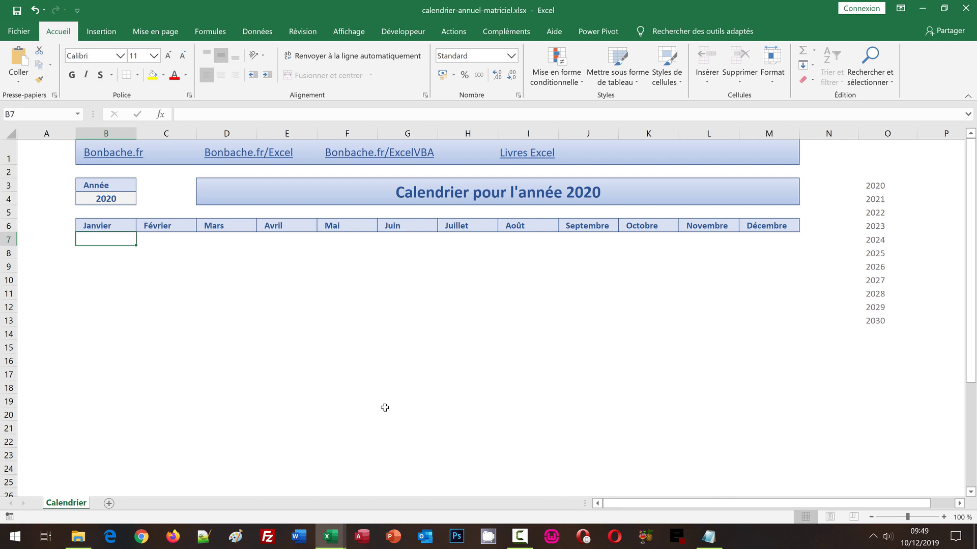
left_click(712, 545)
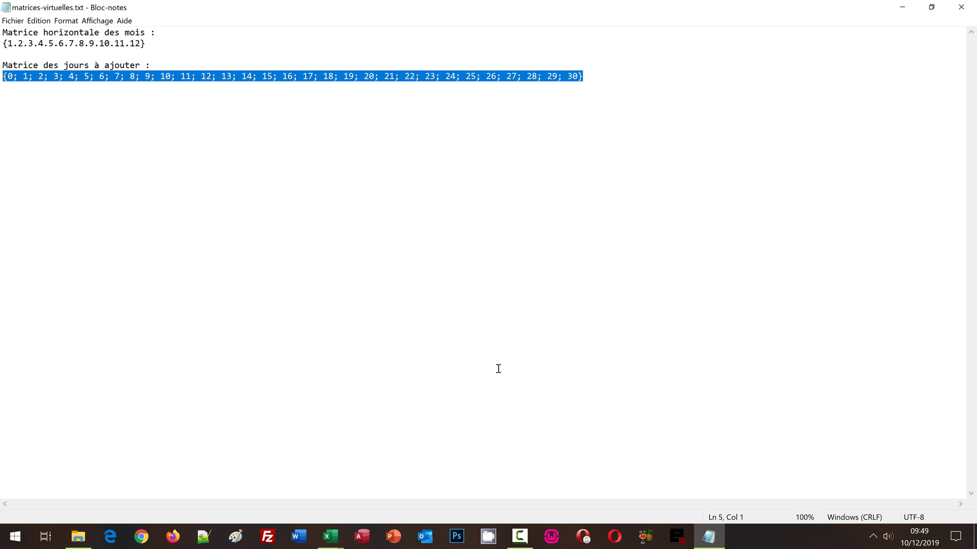
mouse_move(329, 544)
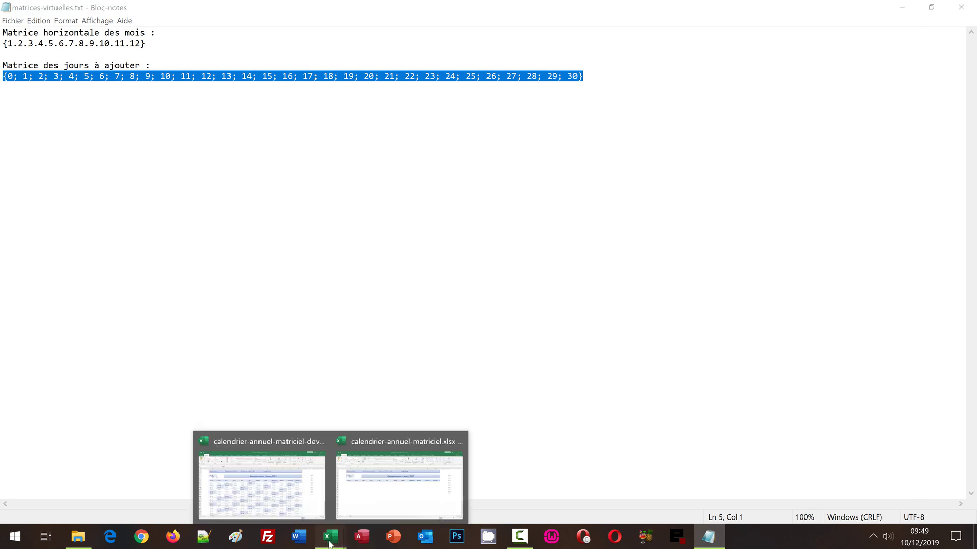
left_click(385, 492)
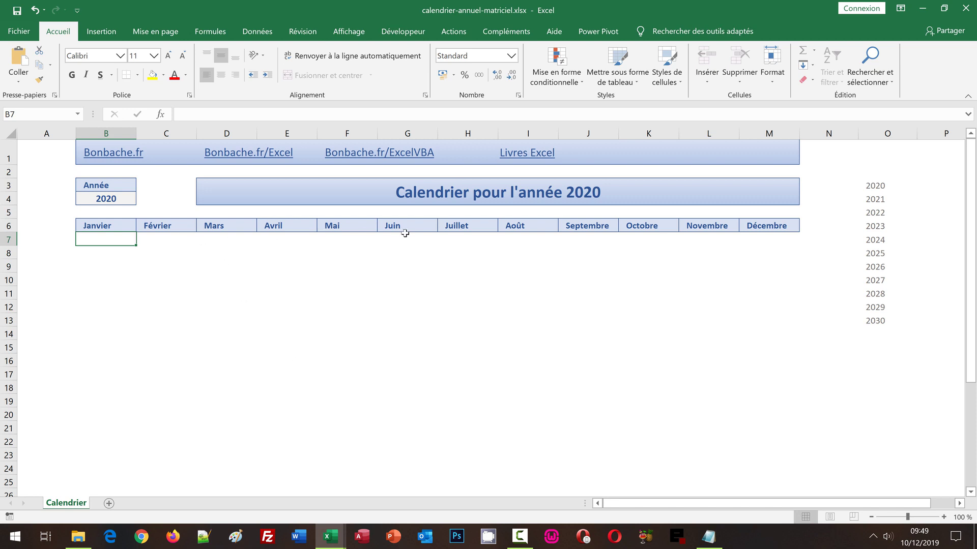
- Examine the year choices in B4, their source list in column O, and the start of the empty January column
left_click(120, 200)
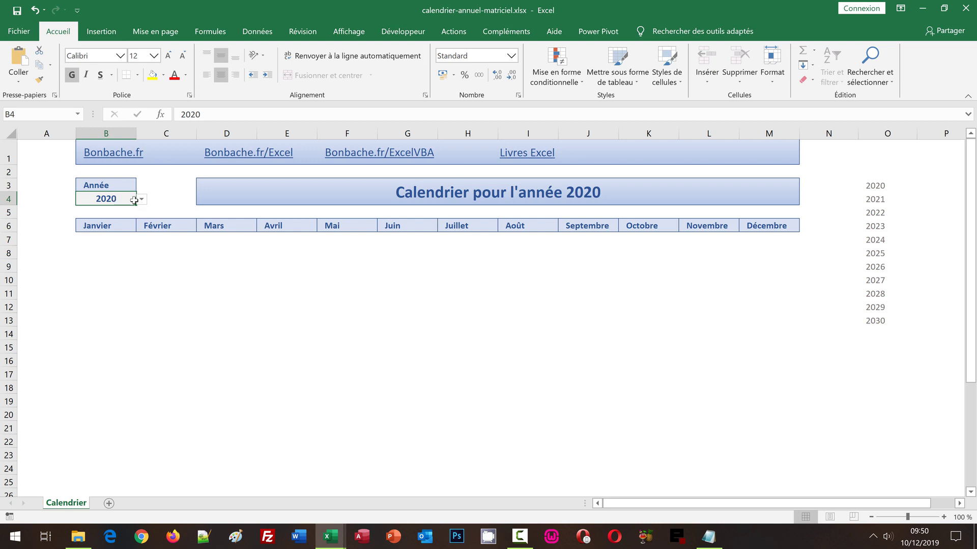
left_click(142, 200)
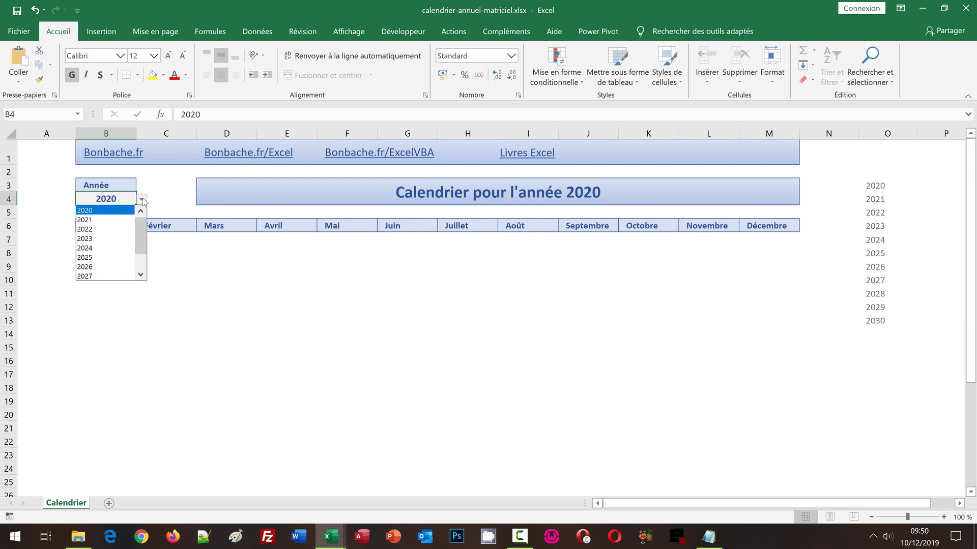
left_click(178, 208)
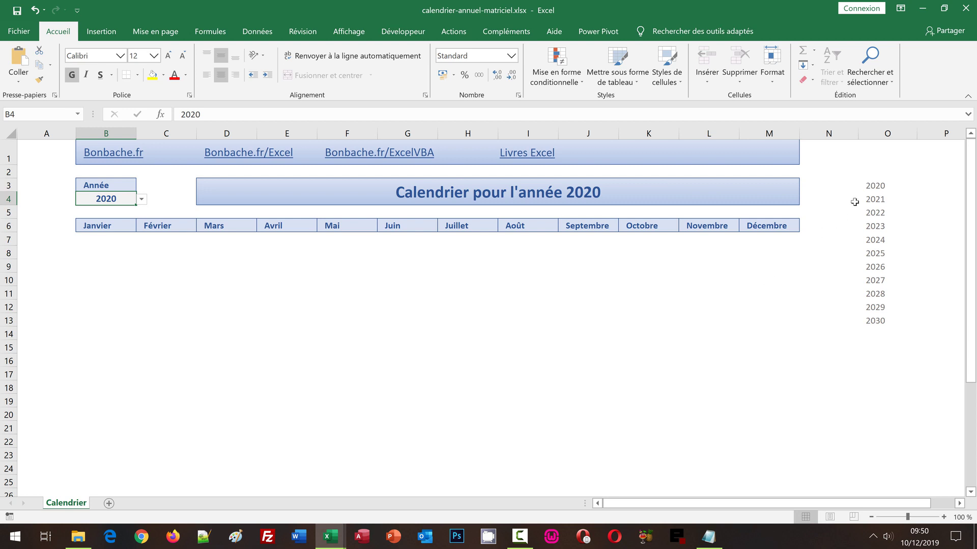
left_click(878, 133)
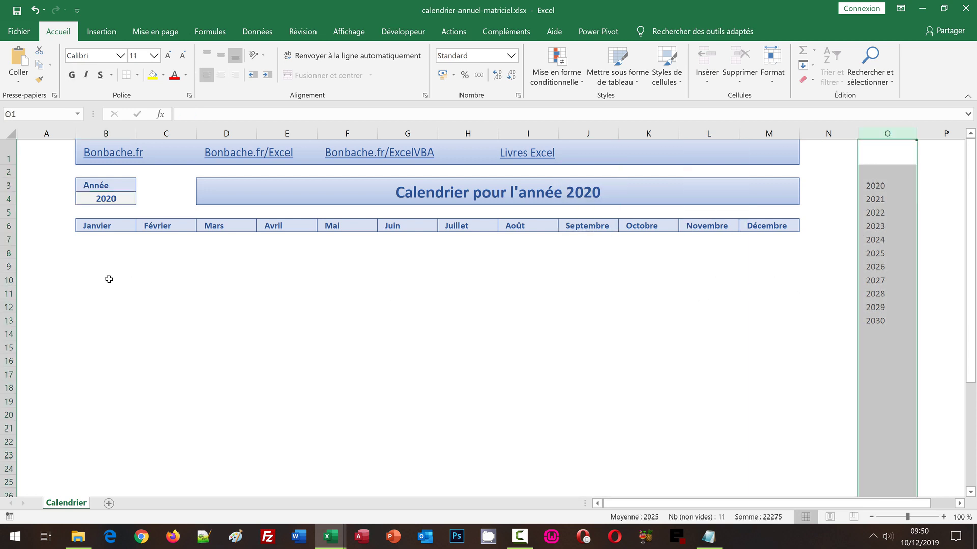
left_click(102, 224)
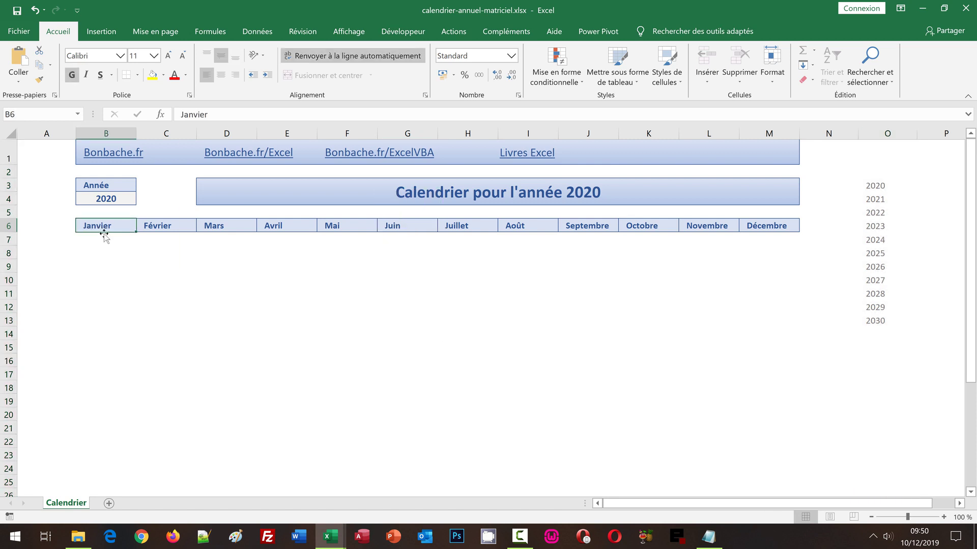
left_click(102, 238)
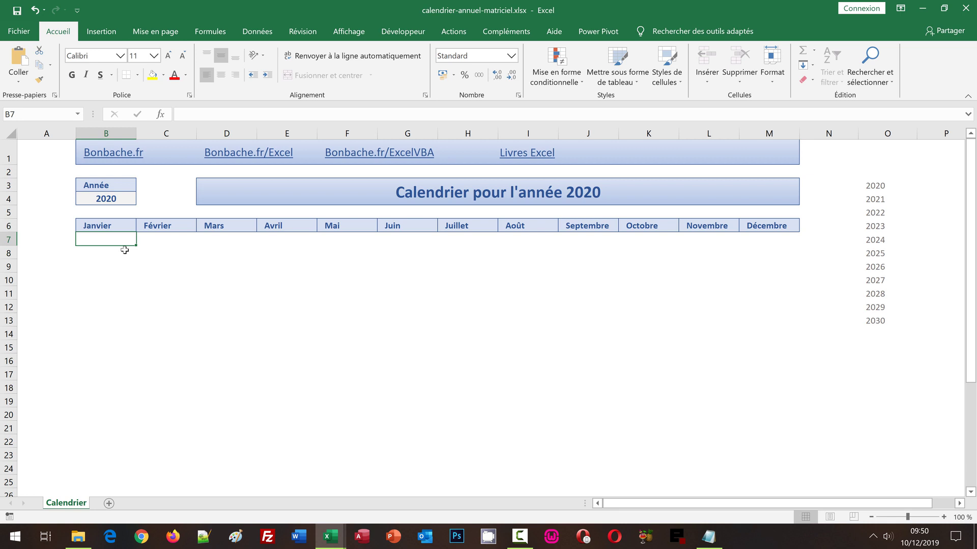
- Switch to matrices-virtuelles.txt in Notepad and review the horizontal month matrix and the matrix of days to add
left_click(710, 538)
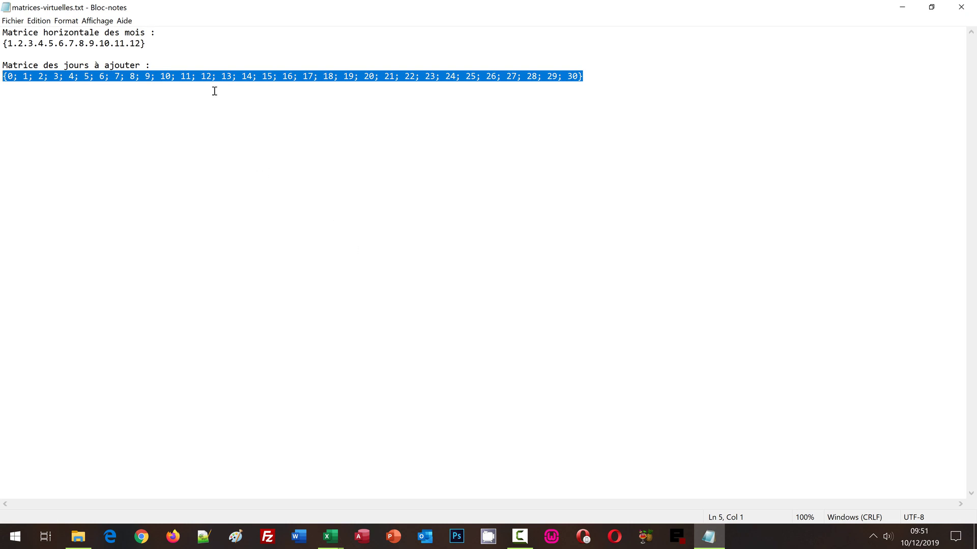
left_click(184, 45)
key("shift+Home")
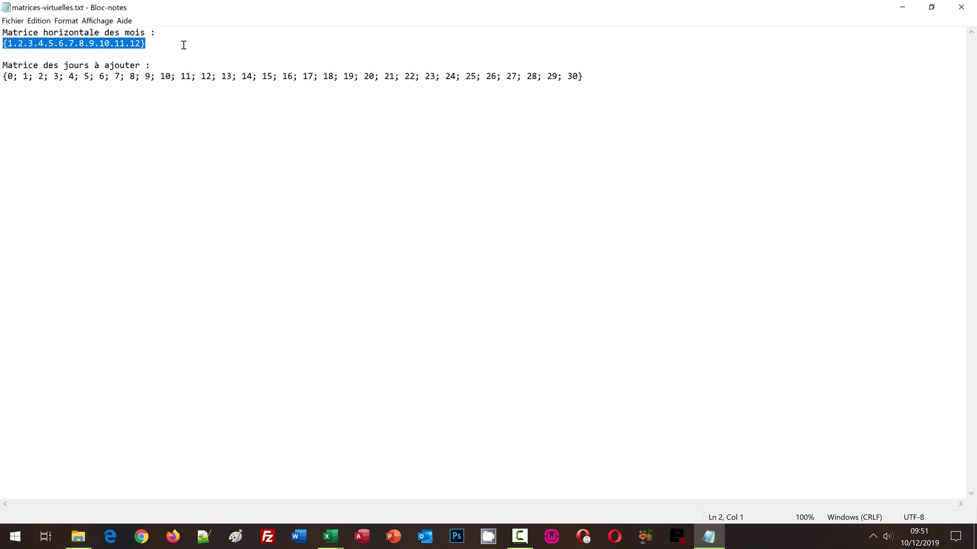
left_click(601, 77)
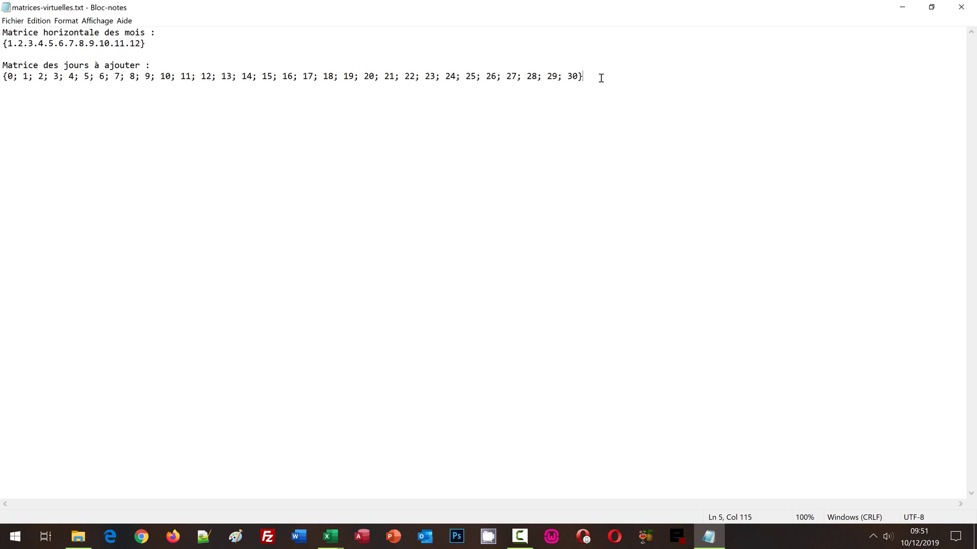
key("shift+Home")
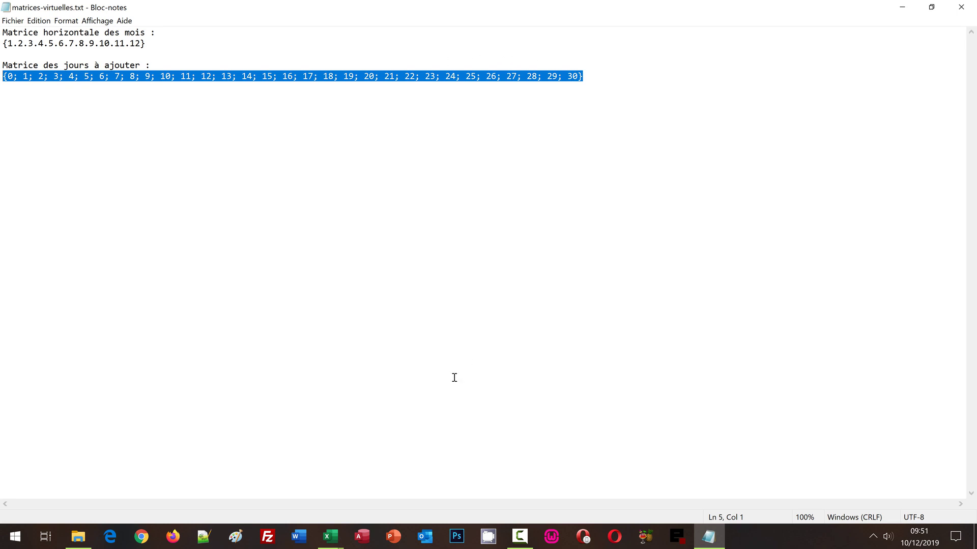
- Return to calendrier-annuel-matriciel.xlsx in Excel and select the calendar range B7:M37, with B7 as the active cell
mouse_move(332, 543)
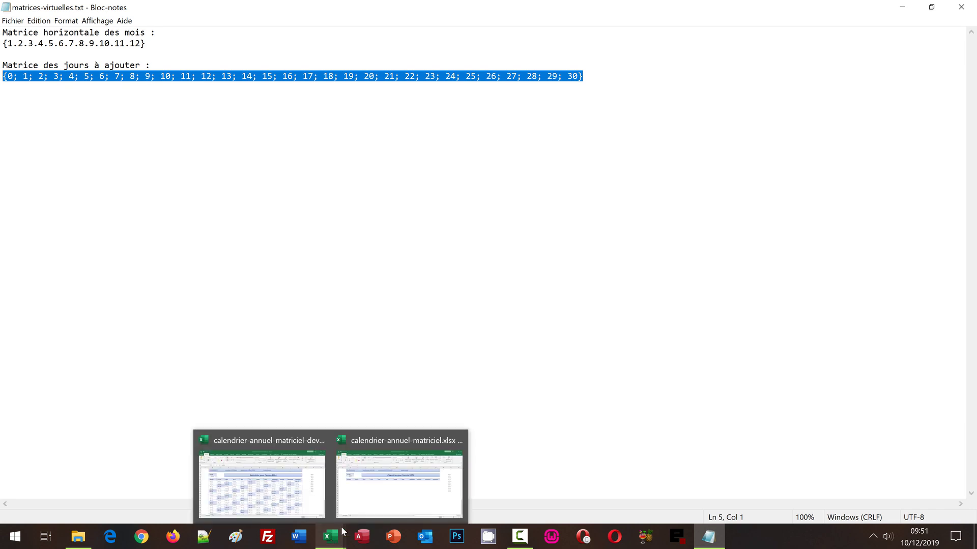
left_click(368, 493)
left_click(98, 239)
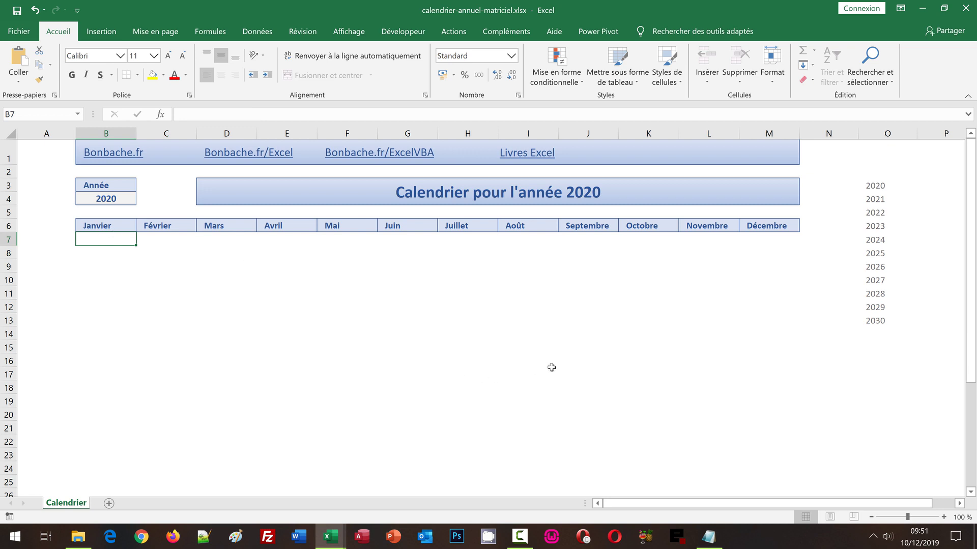
scroll(758, 383, "down", 4)
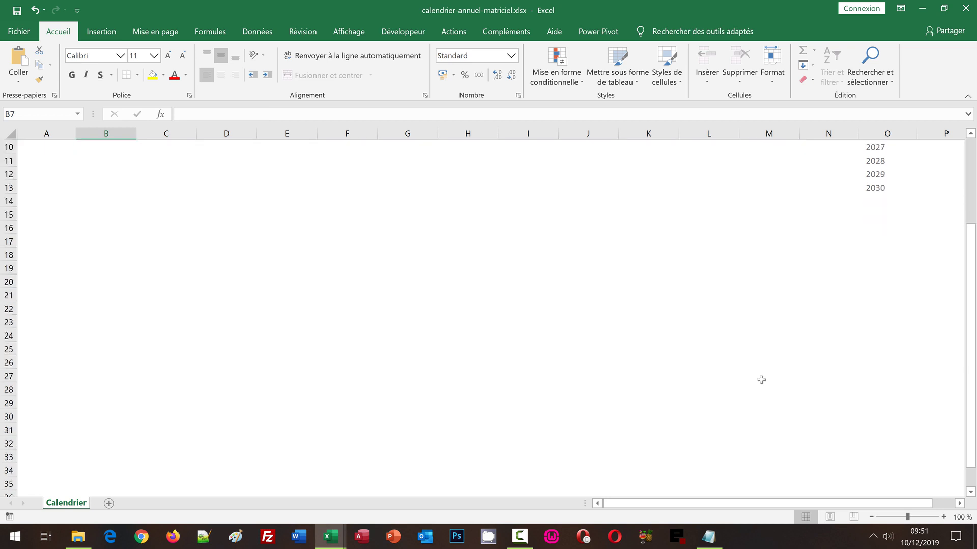
scroll(761, 379, "down", 1)
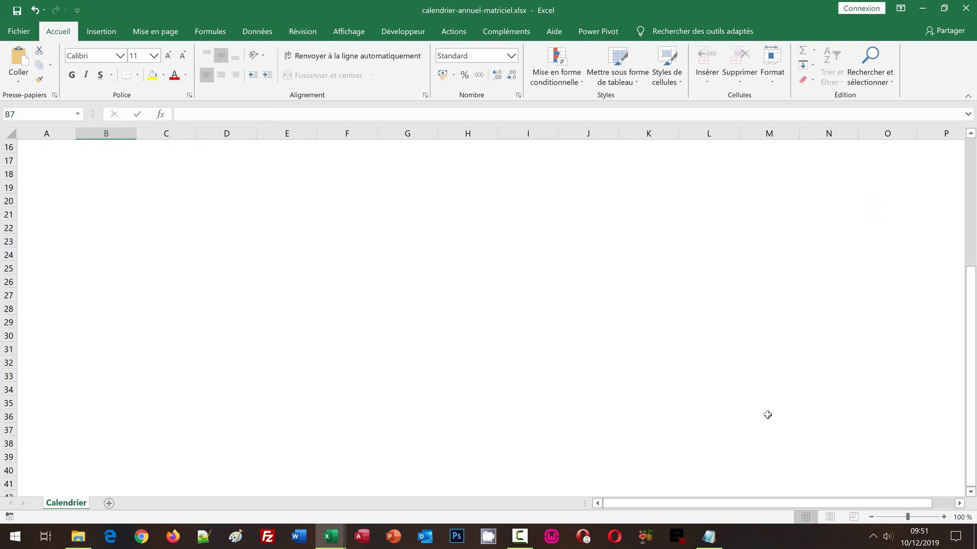
left_click_drag(765, 441, 783, 429)
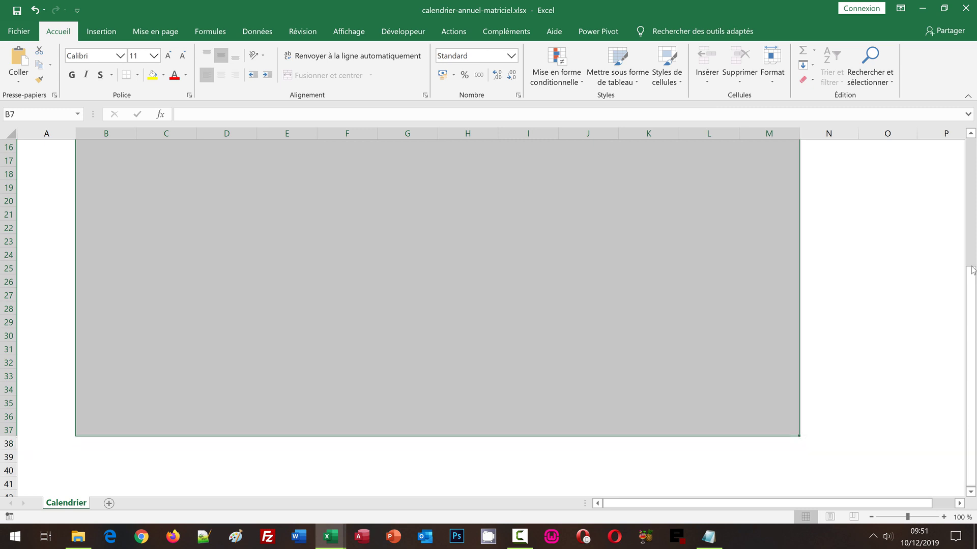
left_click(971, 158)
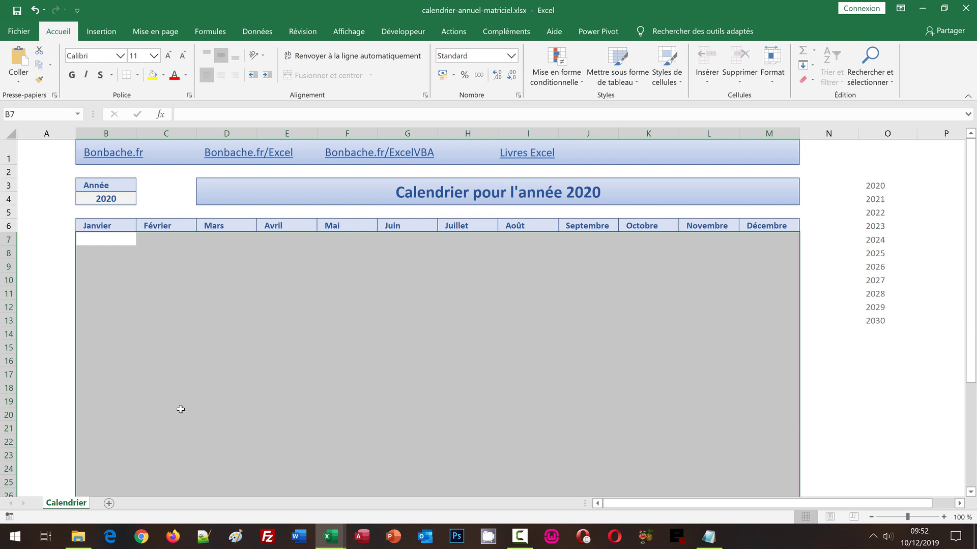
- Begin a DATE formula for the selected range, with cell B4 as the year argument
type("=")
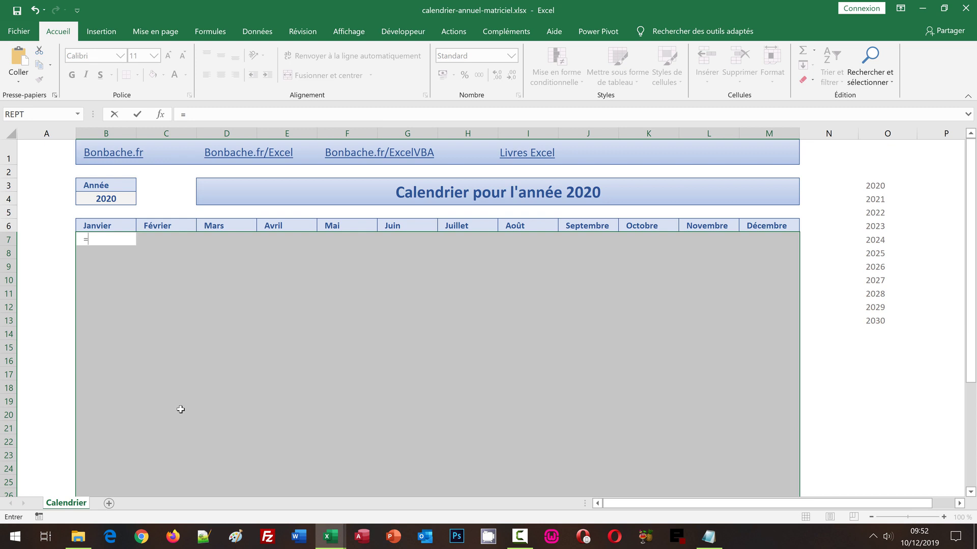
type("Date(")
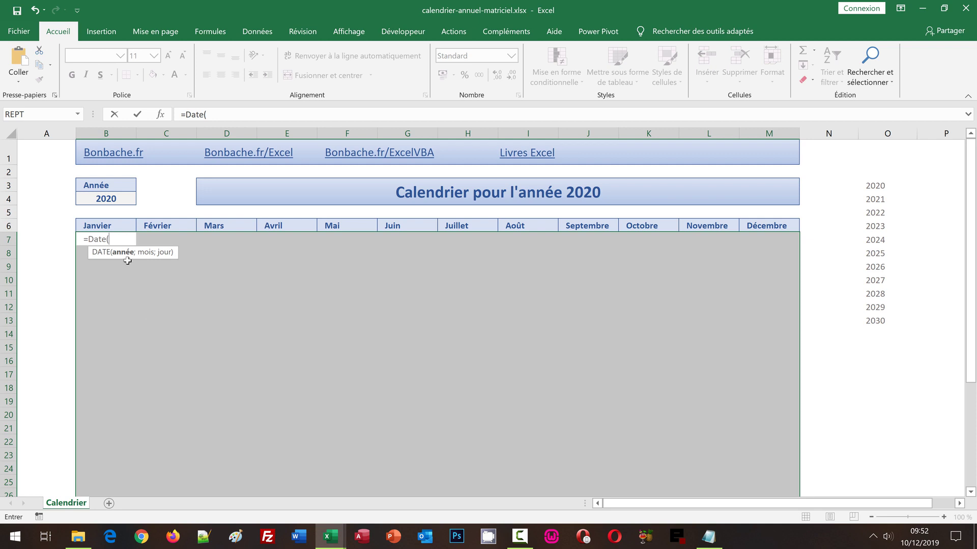
left_click(115, 200)
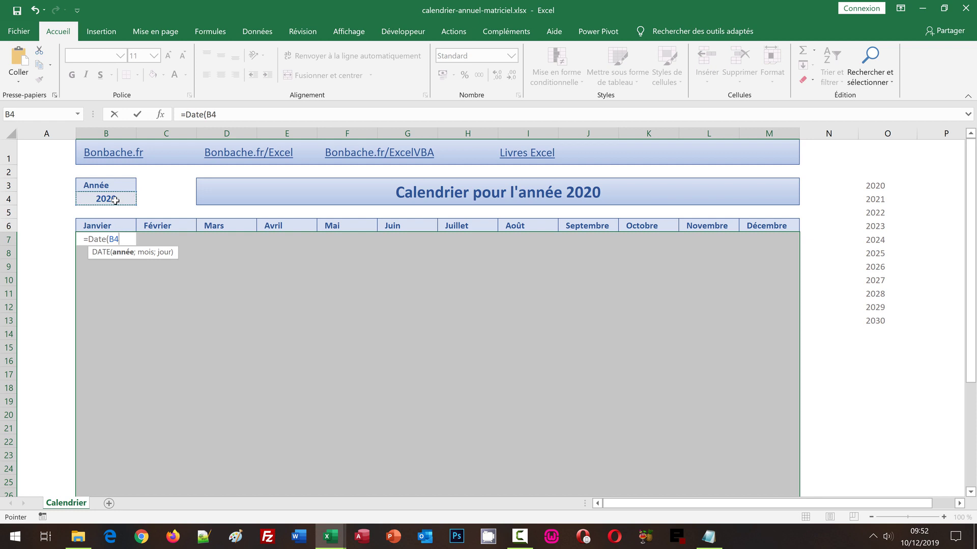
type(";")
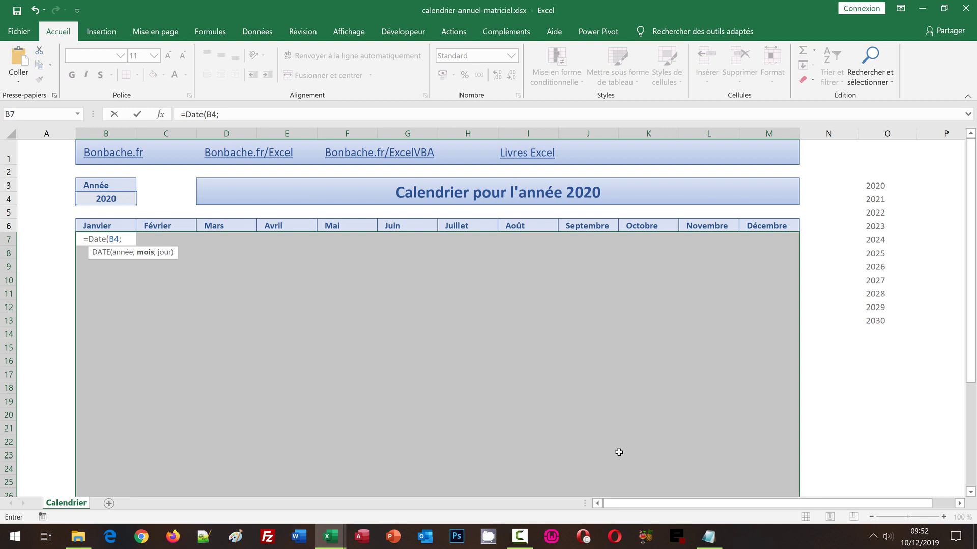
- Copy the month matrix {1.2.3.4.5.6.7.8.9.10.11.12} from Notepad into the formula's month argument and close the Date function with day 1
left_click(699, 539)
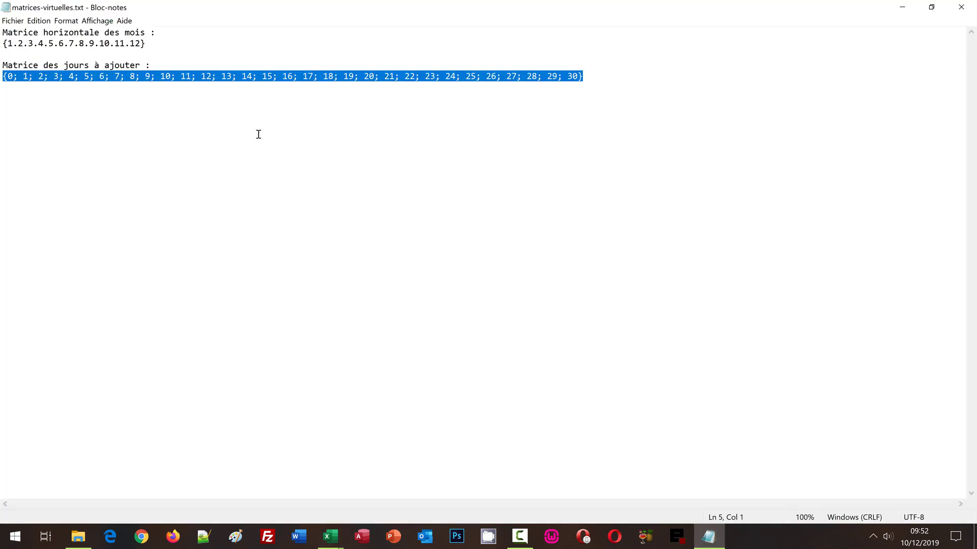
left_click(163, 43)
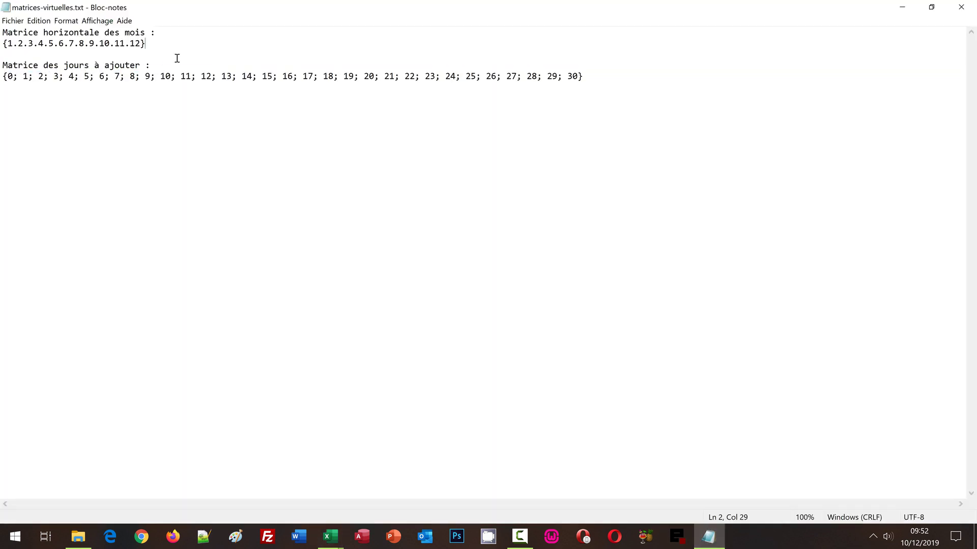
key("shift+Home")
key("ctrl+c")
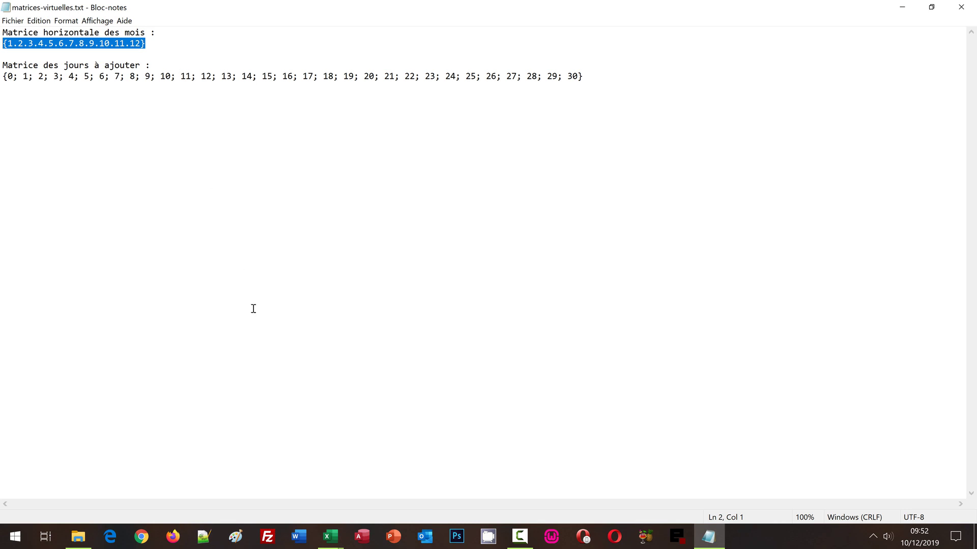
left_click(330, 536)
left_click(389, 487)
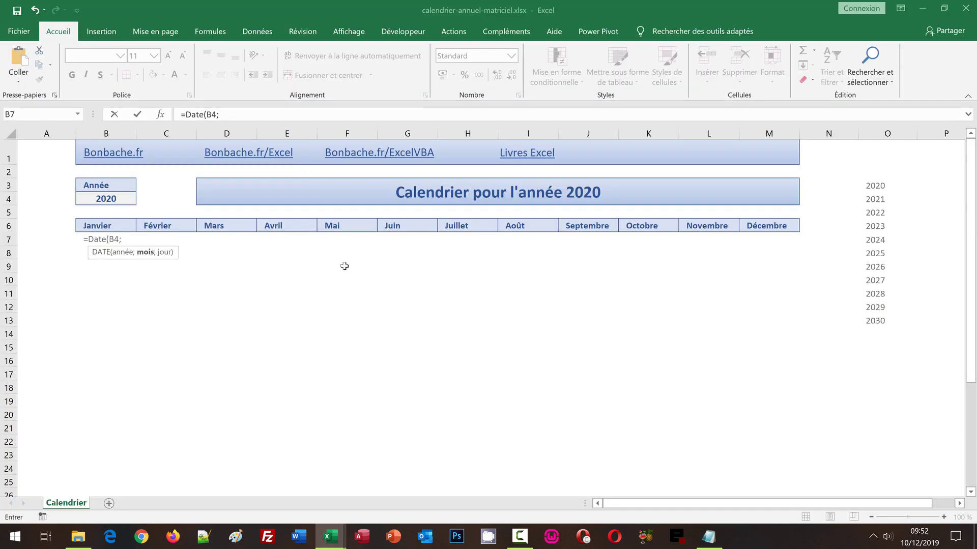
left_click(241, 115)
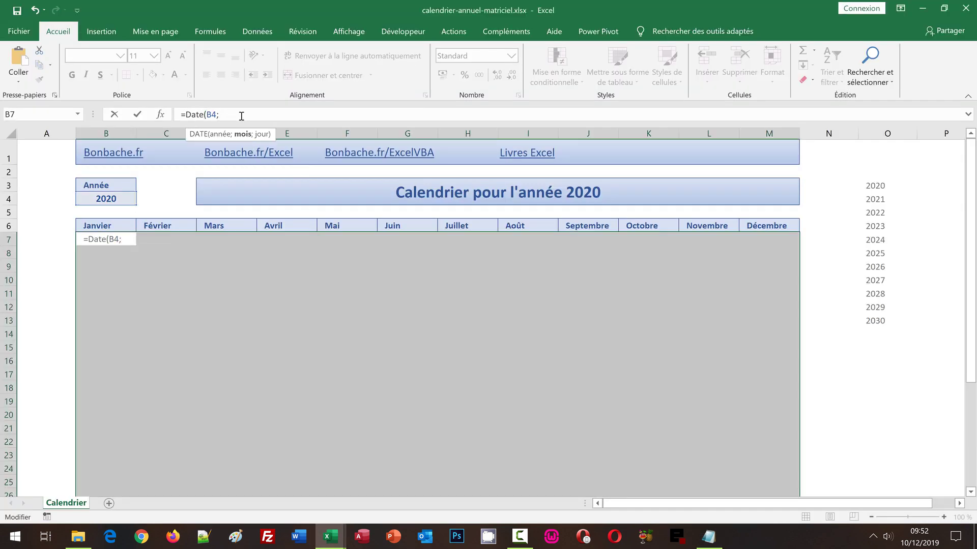
key("ctrl+v")
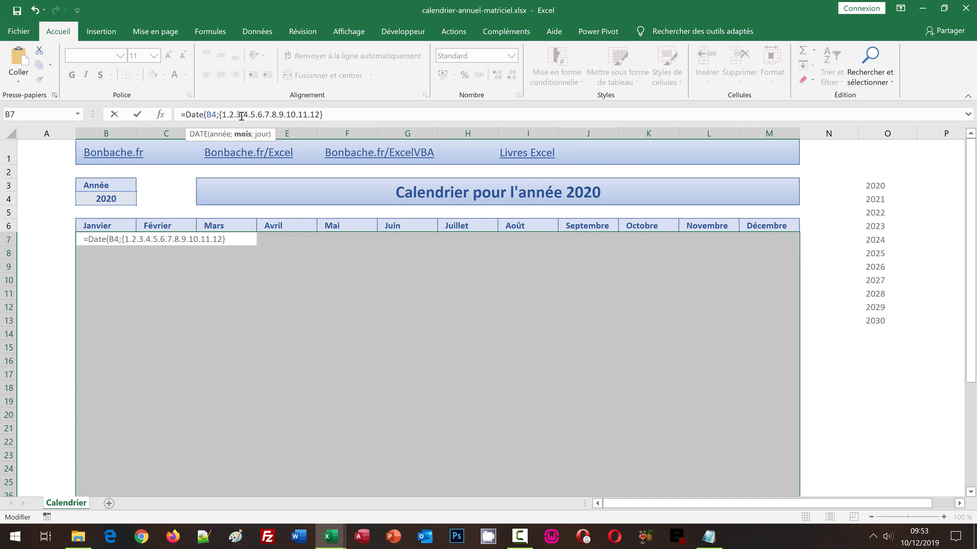
type(";1")
type(")")
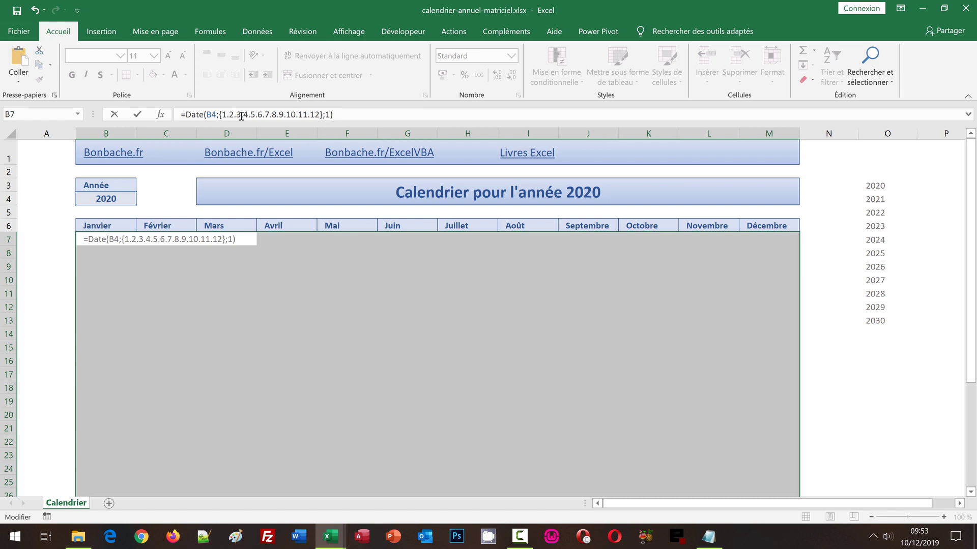
- Add a plus sign after the Date function and copy the matrix of days to add, {0; 1; 2; … 30}, from Notepad
type("+")
left_click(708, 536)
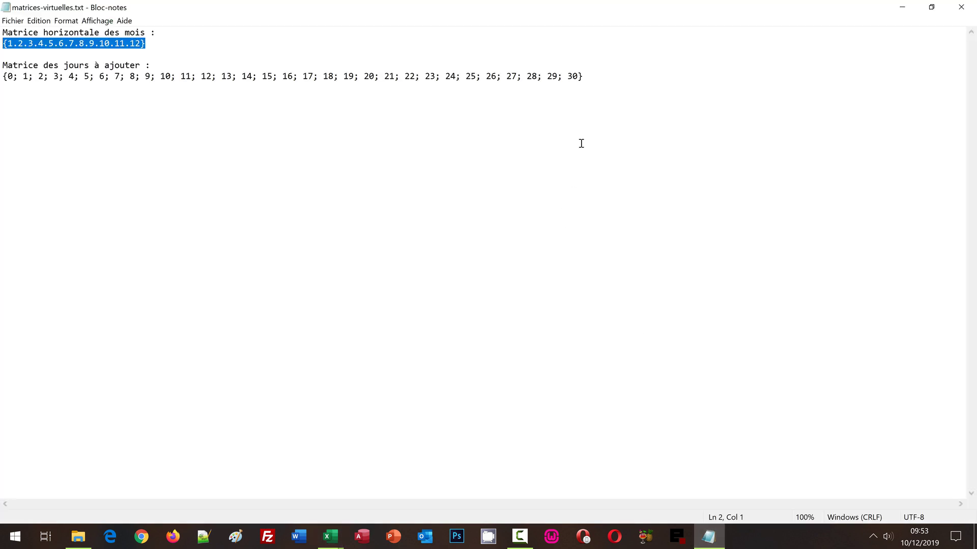
left_click(598, 76)
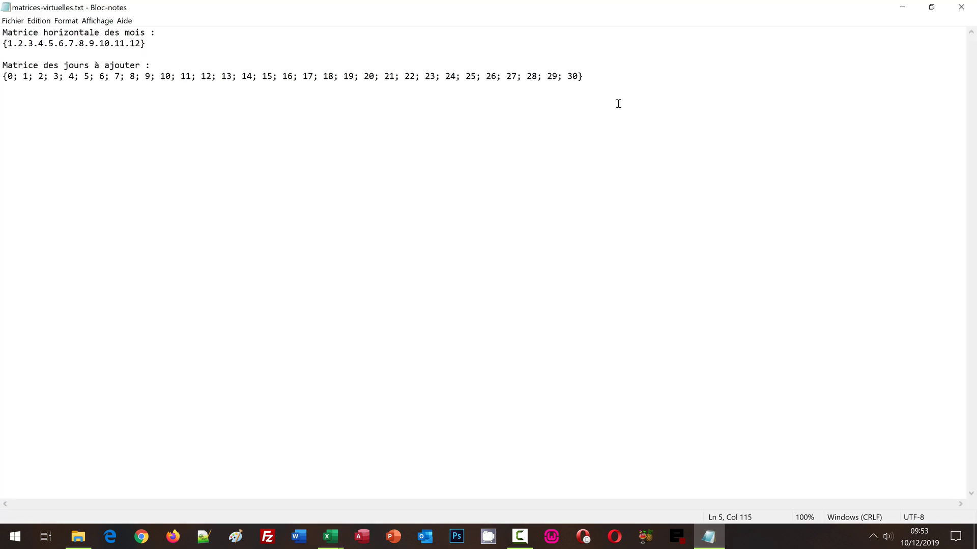
key("shift+Home")
key("ctrl+c")
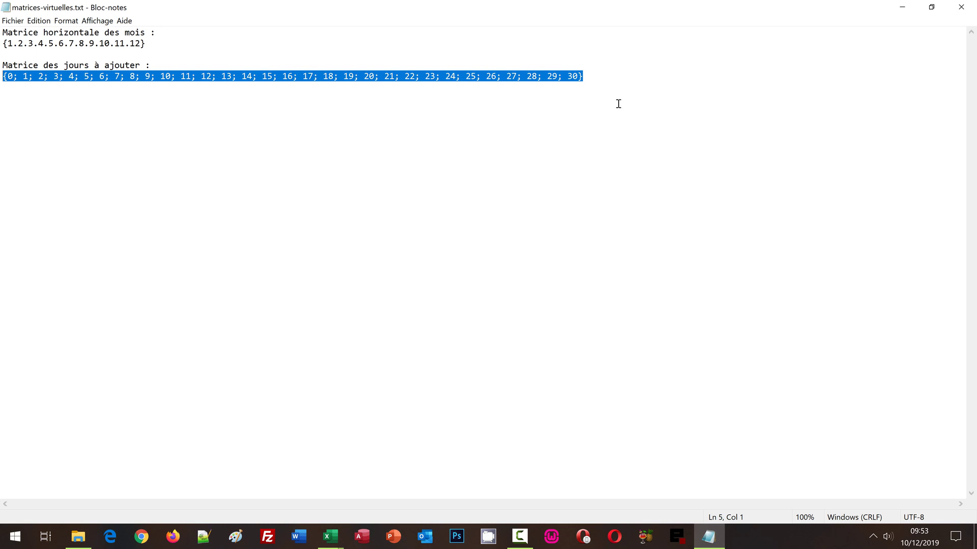
- Return to calendrier-annuel-matriciel.xlsx in Excel, append the copied day matrix to the Date formula and enter it as an array formula over B7:M37
left_click(344, 539)
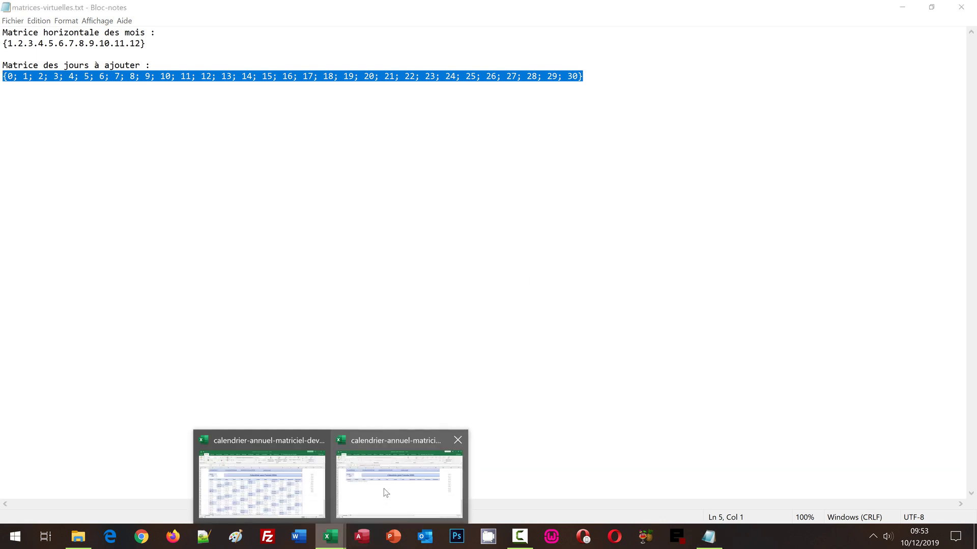
left_click(386, 492)
left_click(369, 115)
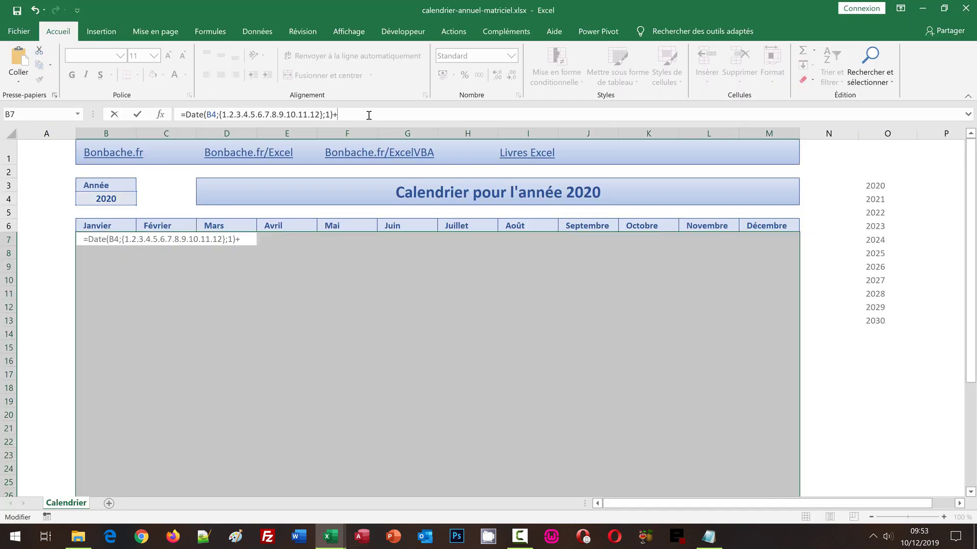
key("ctrl+v")
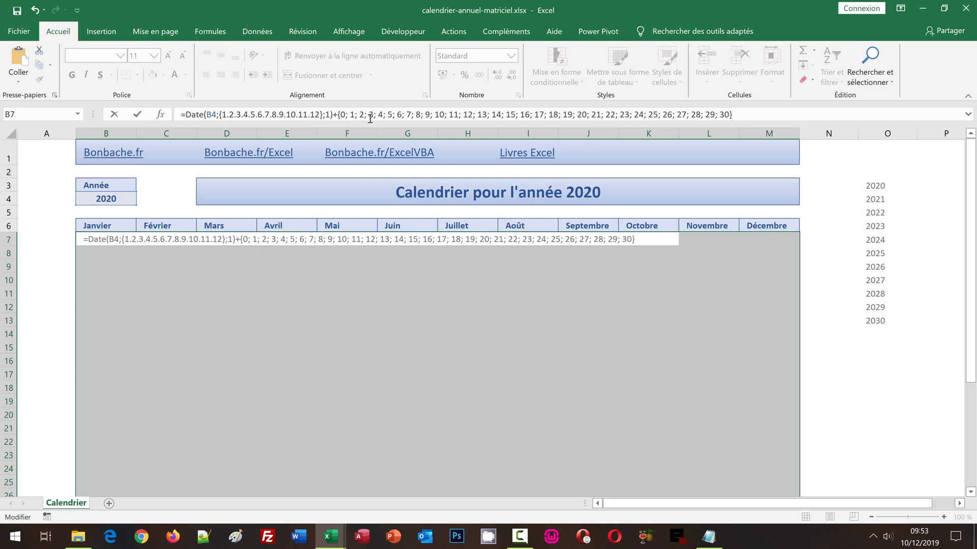
key("ctrl+shift+Return")
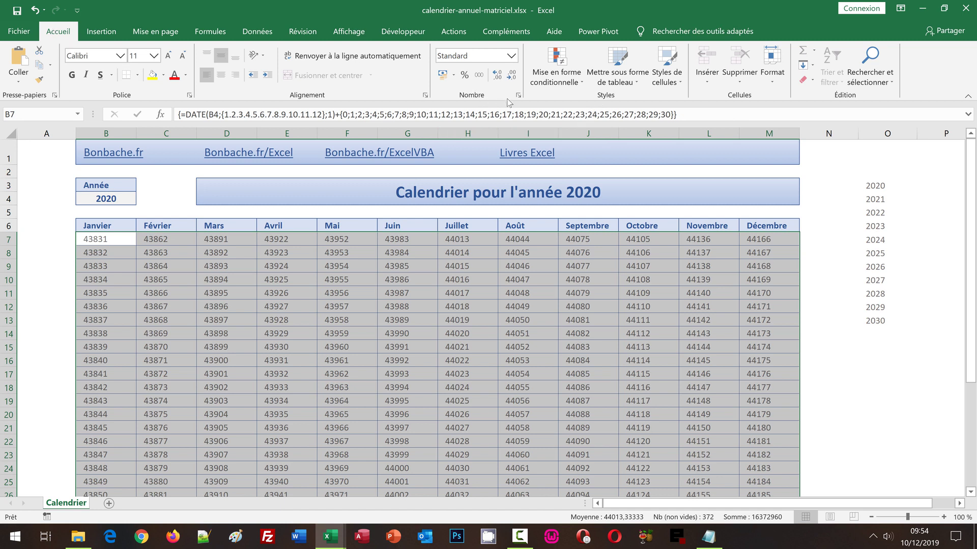
- Apply the custom number format jjj jj to the selected calendar range
left_click(512, 55)
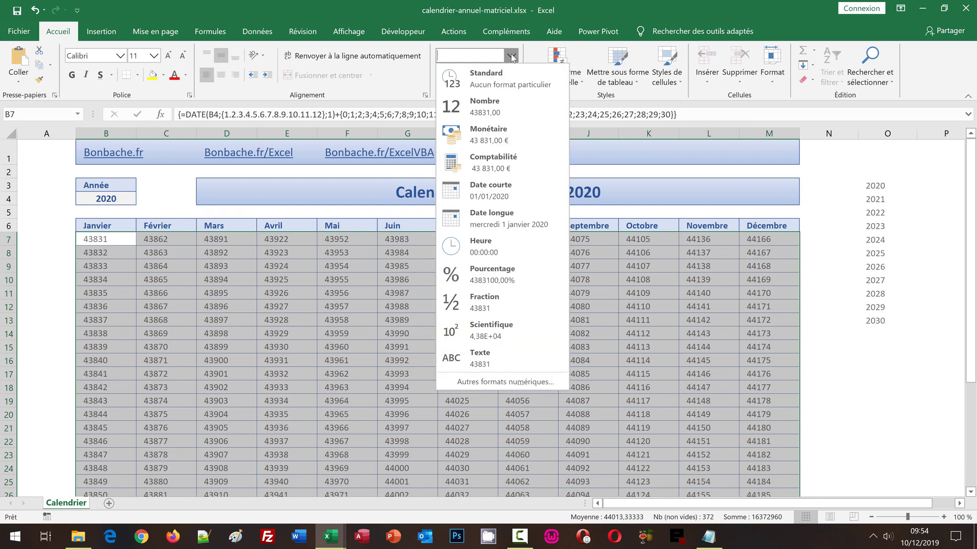
left_click(505, 381)
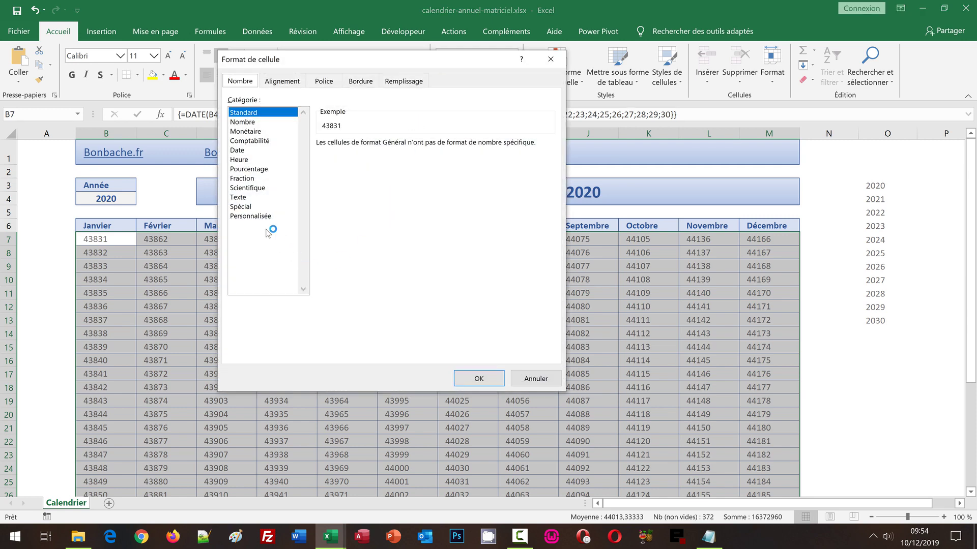
left_click(255, 217)
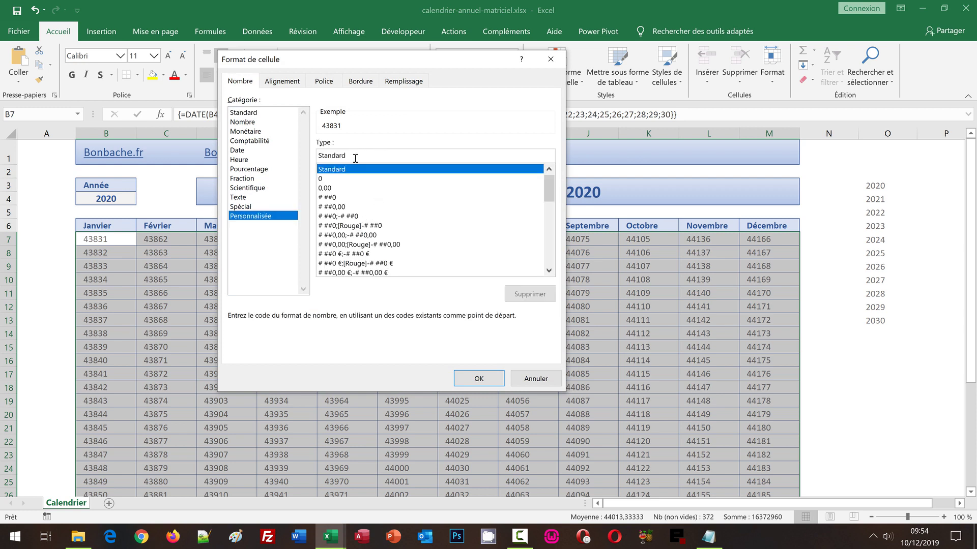
left_click_drag(355, 155, 307, 155)
type("jjj")
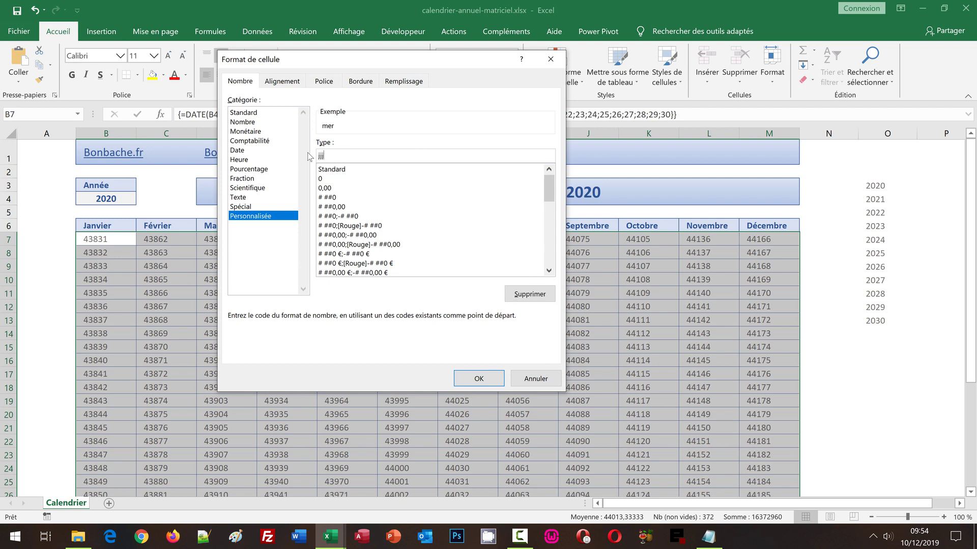
type(" jj")
left_click(476, 379)
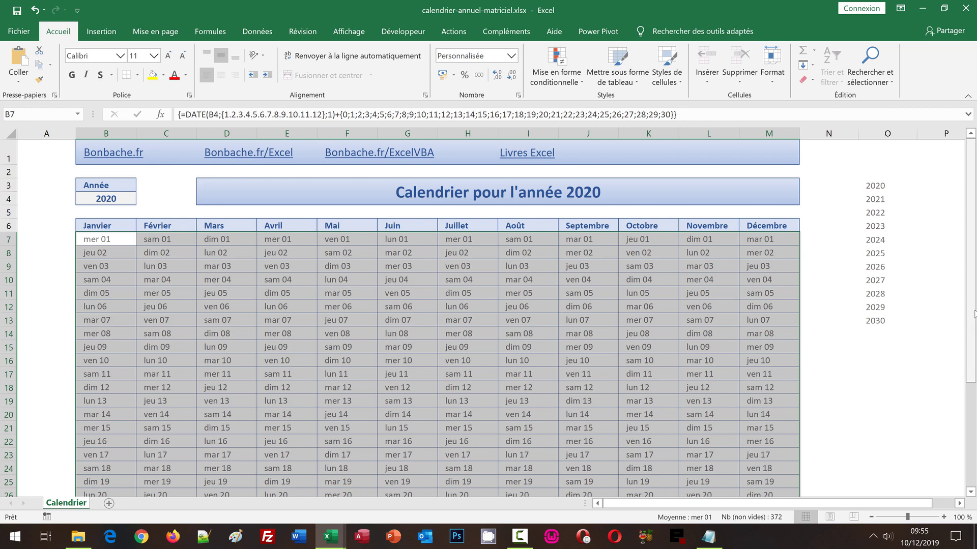
- Start a new conditional formatting rule on the calendar range, using a formula to determine which cells to format
left_click(972, 438)
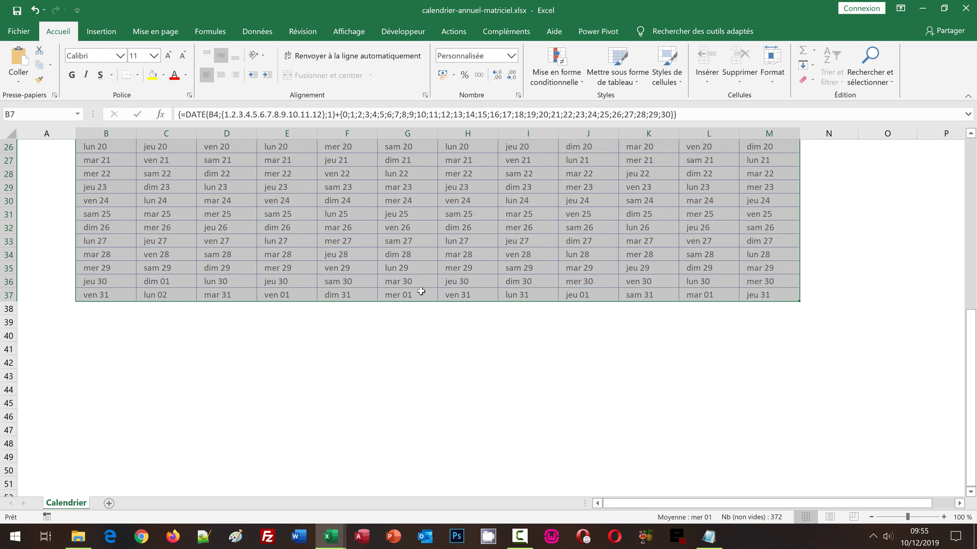
left_click(973, 158)
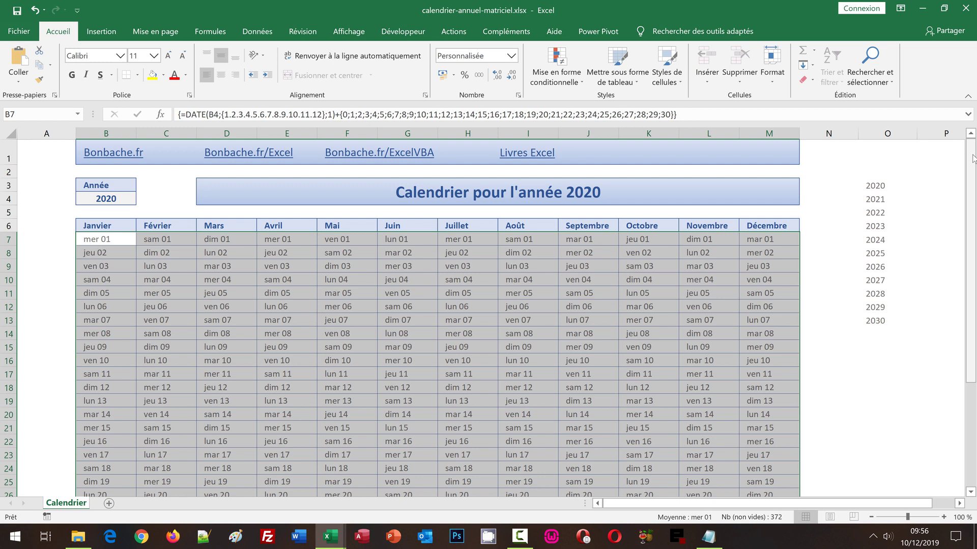
left_click(566, 76)
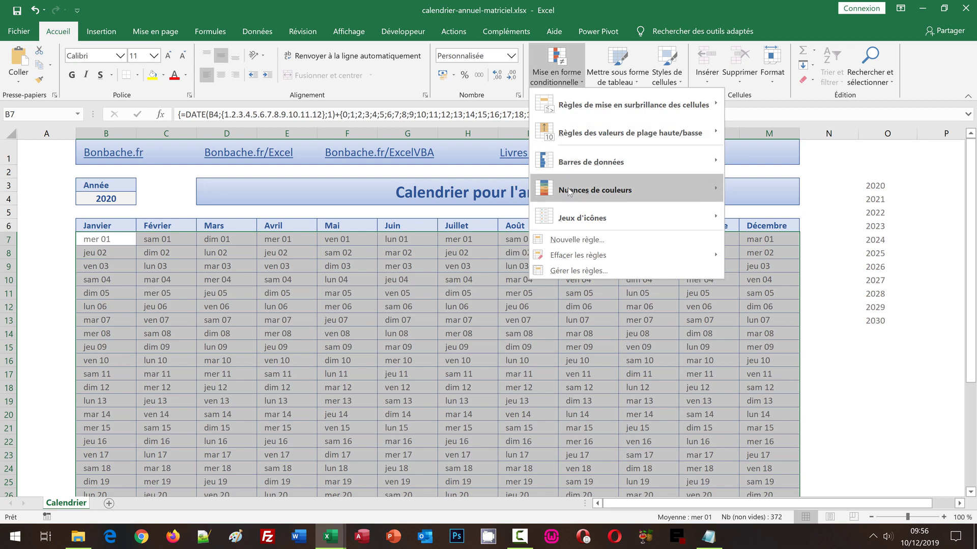
left_click(565, 240)
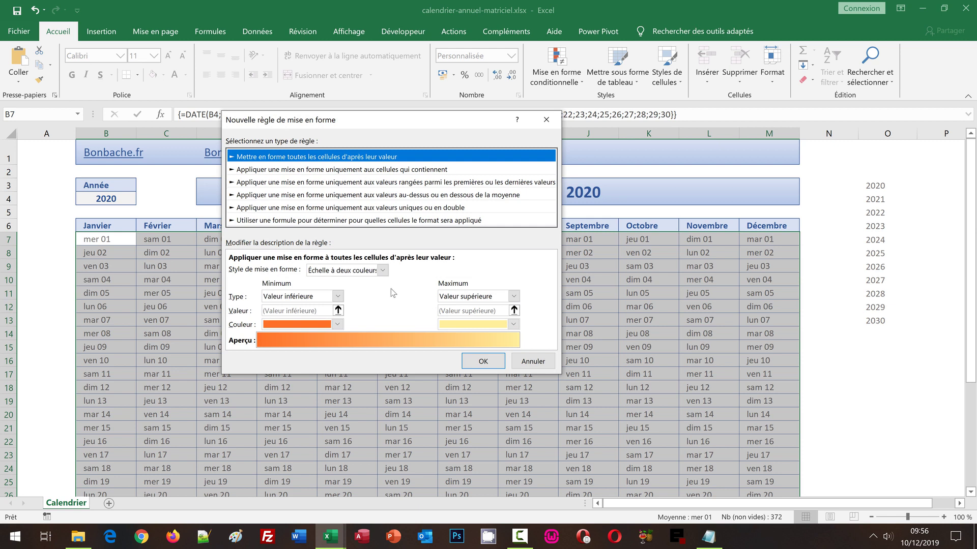
left_click(276, 223)
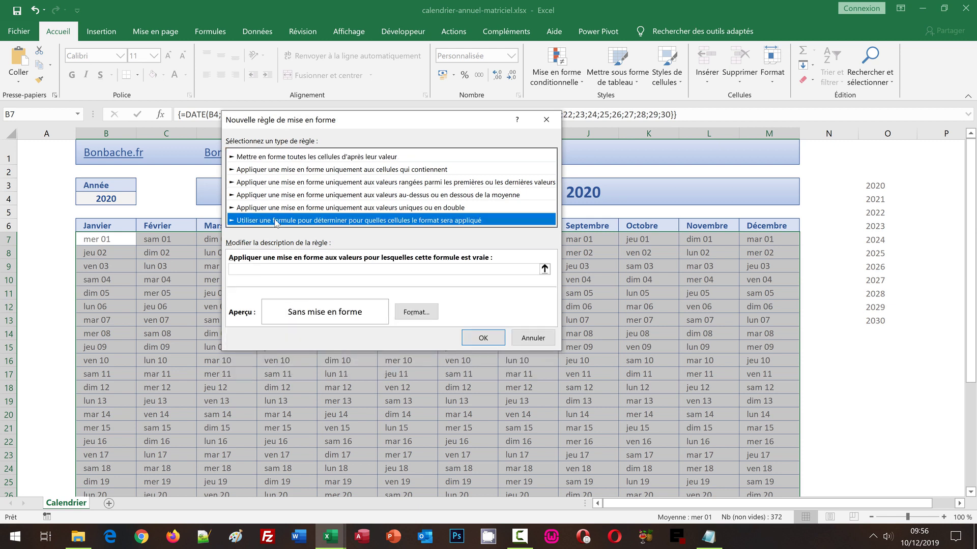
left_click(256, 267)
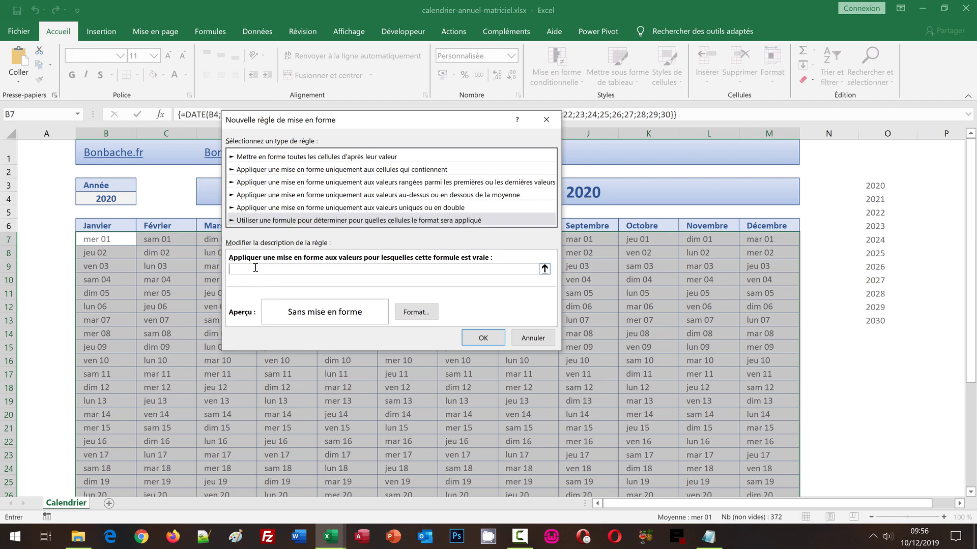
- Enter the rule formula =Mois(B7)<>Mois(B$7) to target the dates that fall outside their column's month
type("=Mois(")
left_click(109, 239)
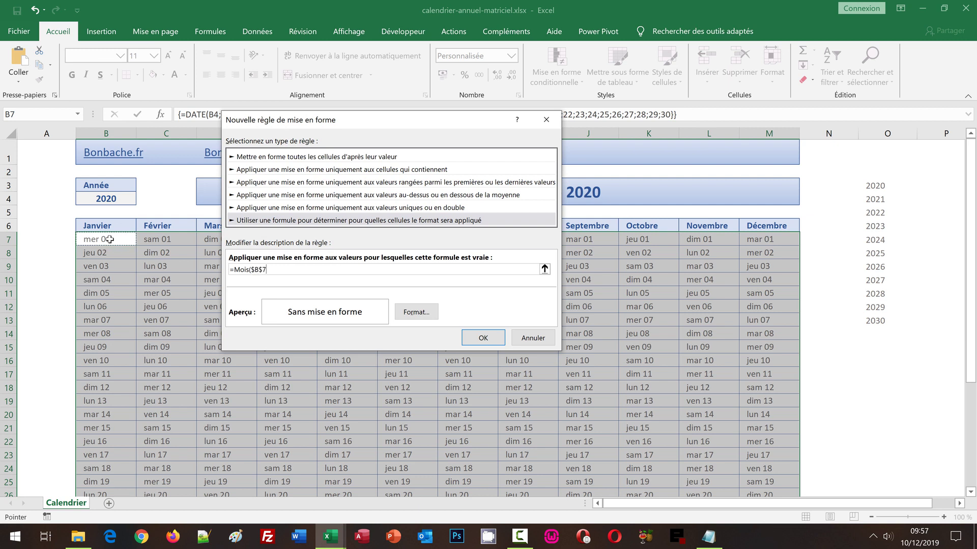
key("F4")
key("F4")
key("F4")
type(")")
type("Mois")
left_click(104, 240)
key("F4")
type(")")
- Set the rule's font color to white and apply the rule to the calendar
left_click(416, 313)
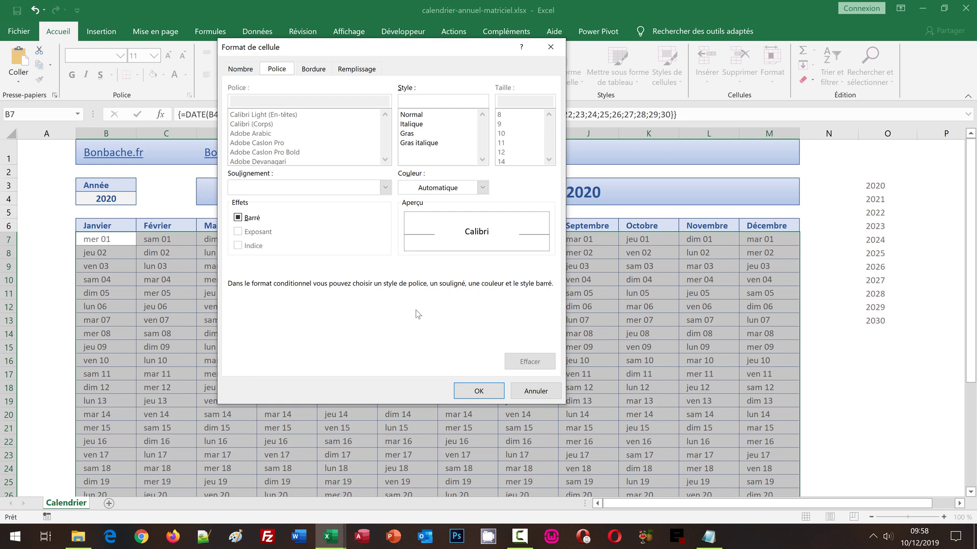
left_click(481, 189)
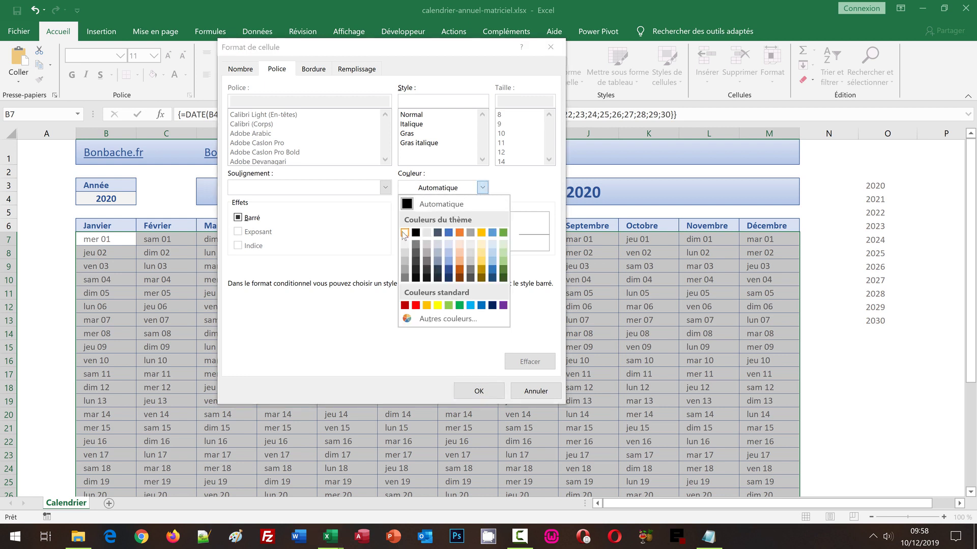
left_click(405, 233)
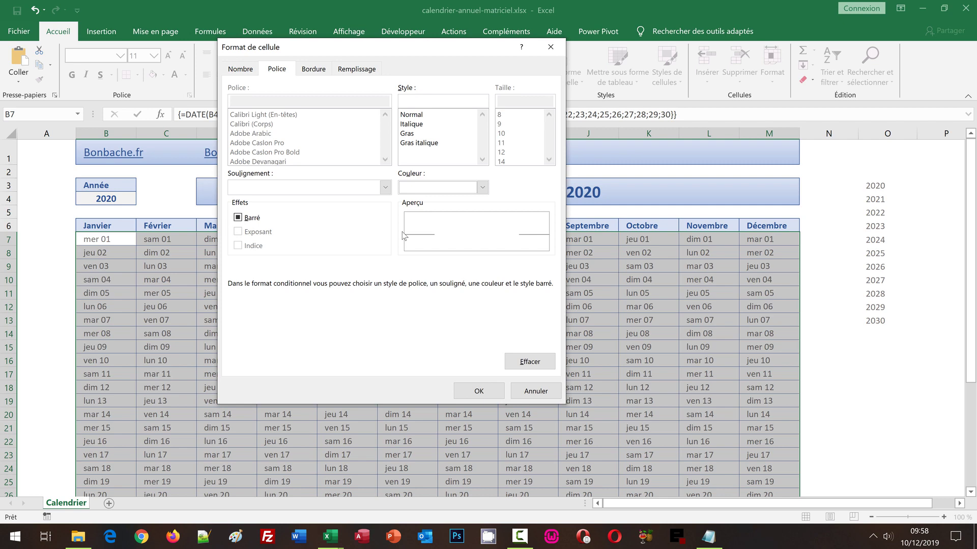
left_click(481, 393)
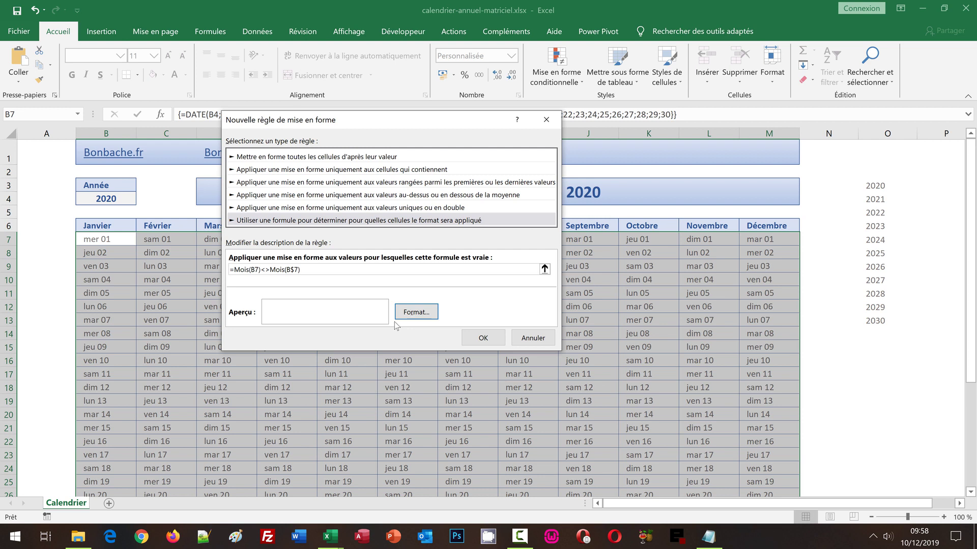
left_click(483, 339)
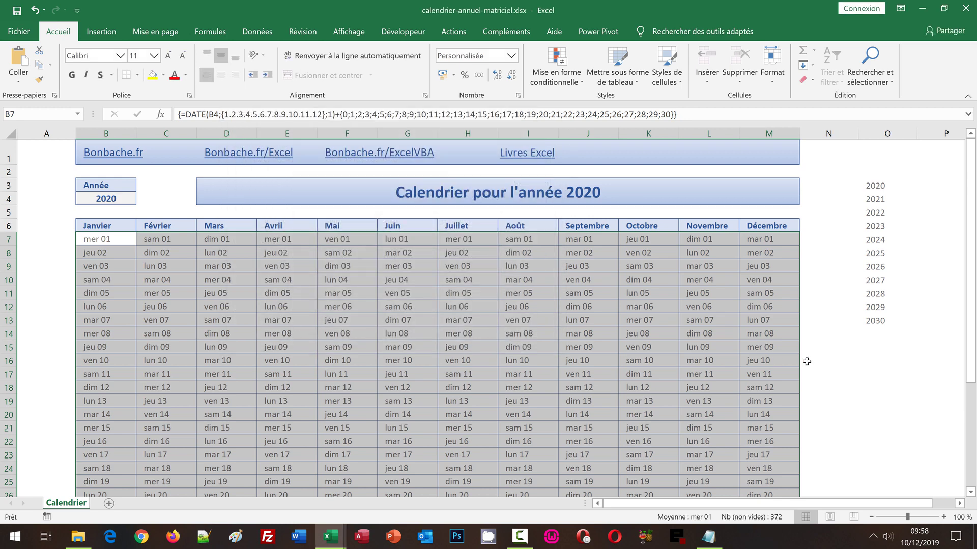
- Check the month ends in the lower calendar rows, and start a second formula-based conditional formatting rule on the same range
left_click(971, 458)
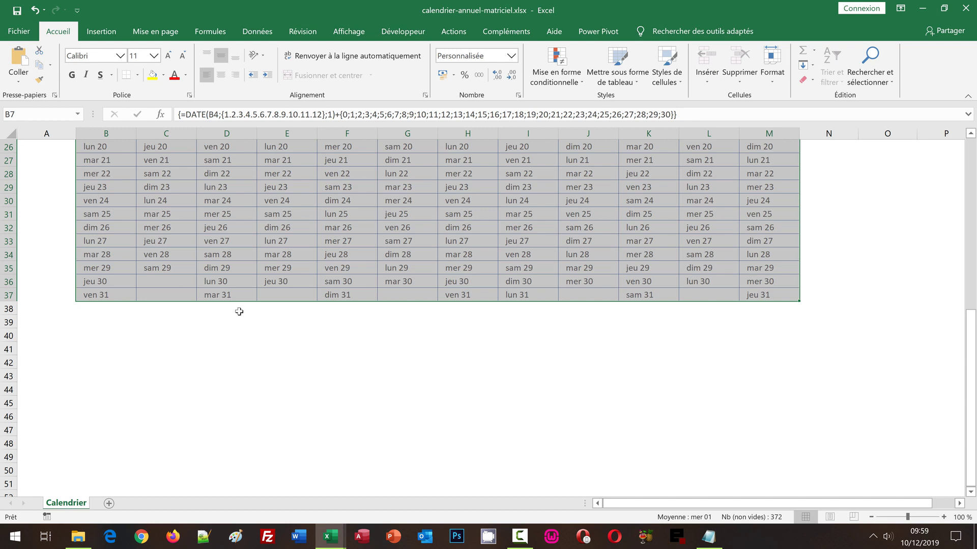
left_click(971, 153)
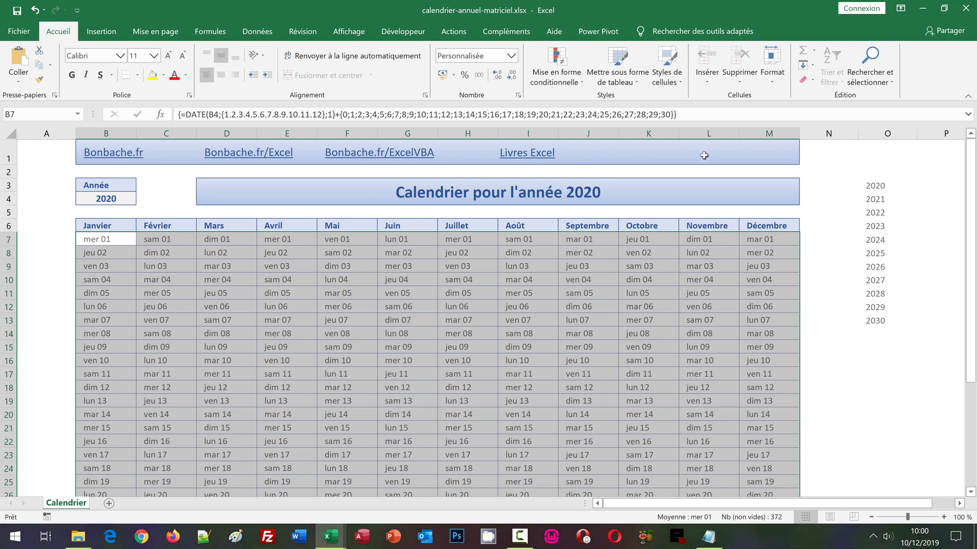
left_click(557, 77)
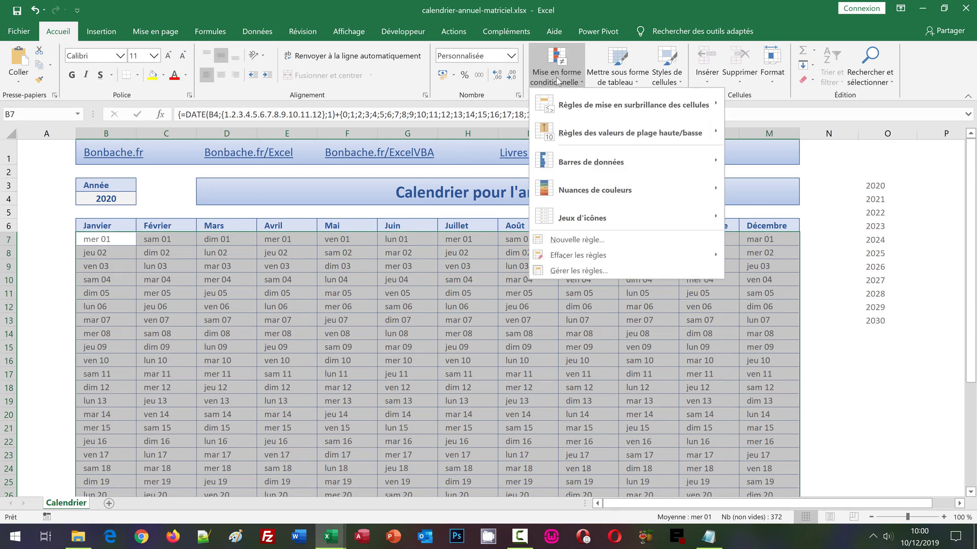
left_click(577, 240)
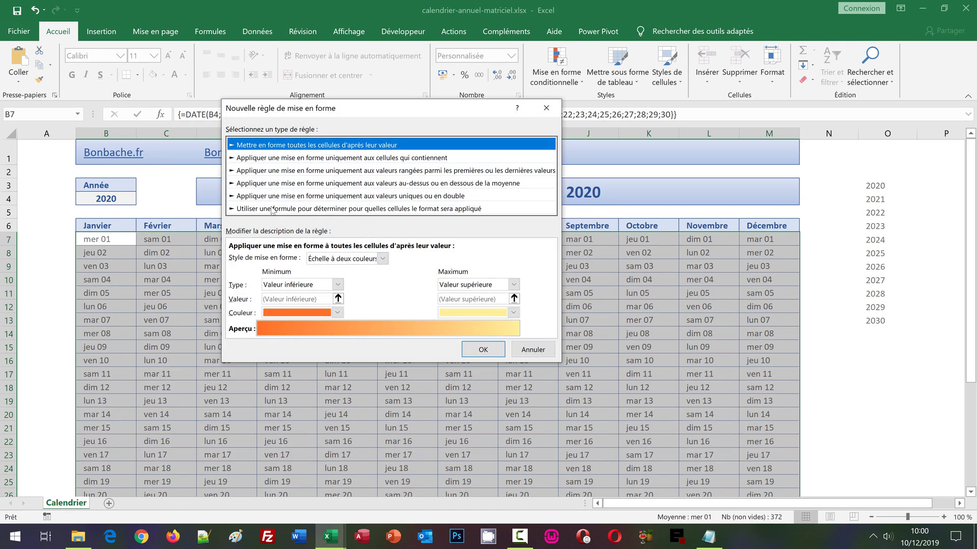
left_click(272, 209)
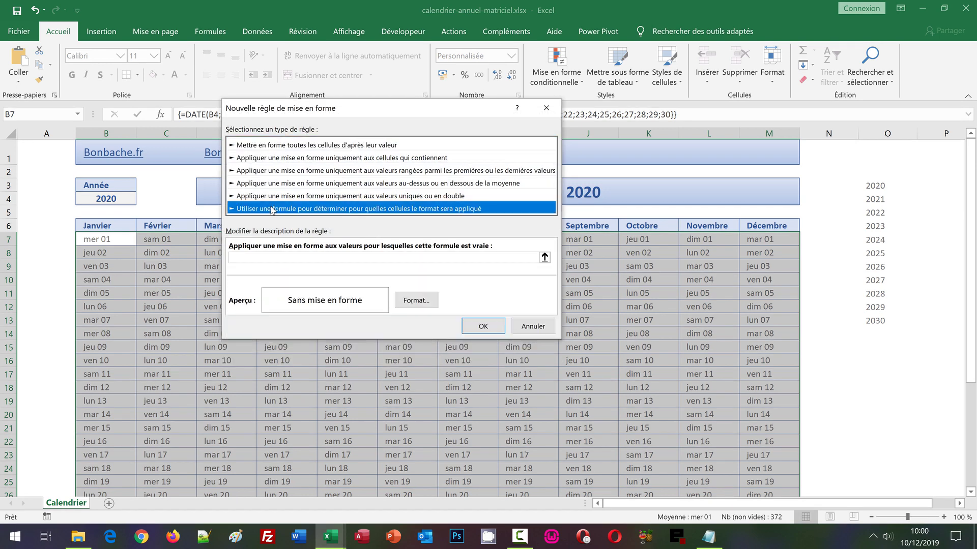
left_click(256, 262)
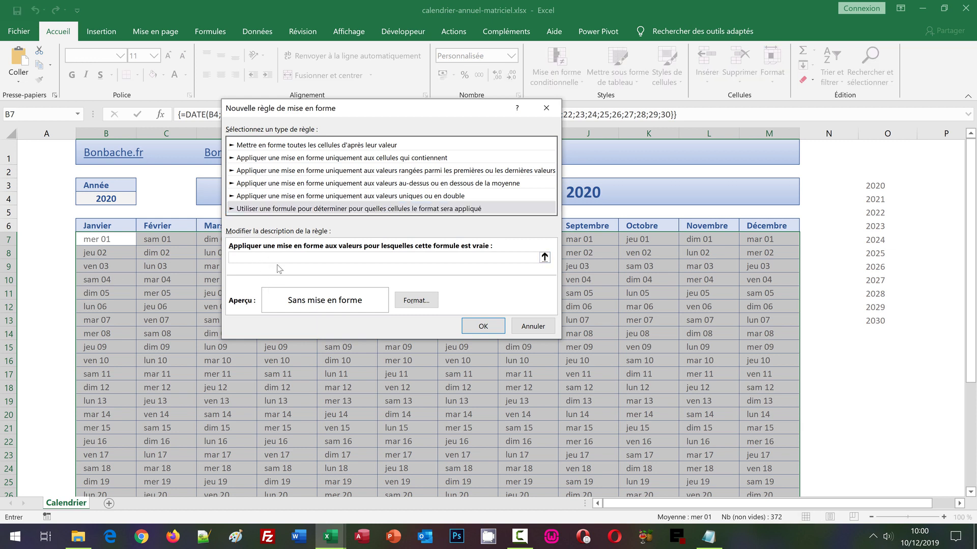
- Enter the weekend rule formula =OU(Joursem(B7)=1;Joursem(B7)=7), with B7 as a fully relative reference
type("=OU(")
type("Joursem(")
left_click(108, 237)
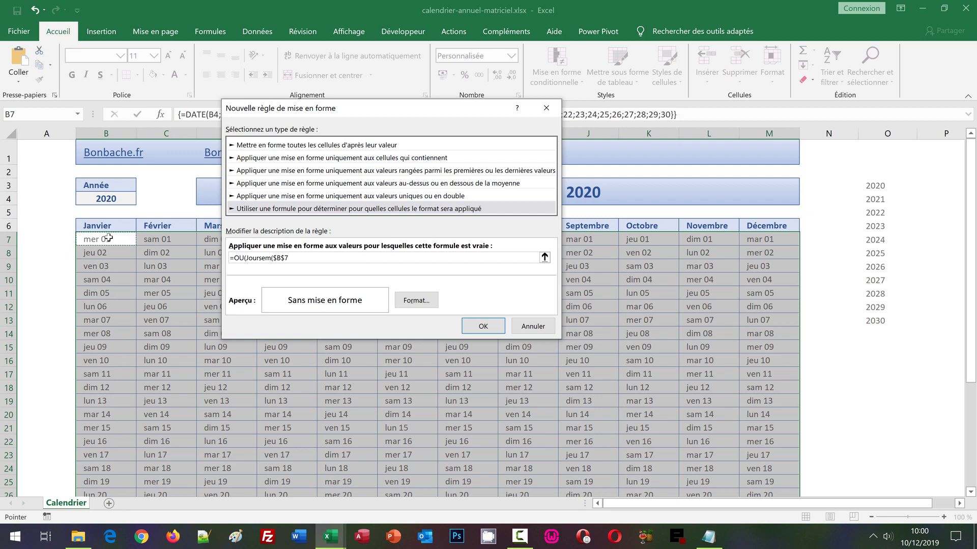
key("F4")
key("F4")
key("F4")
type(")=1")
type(";Joursem")
left_click(103, 238)
key("F4")
key("F4")
key("F4")
type(")=")
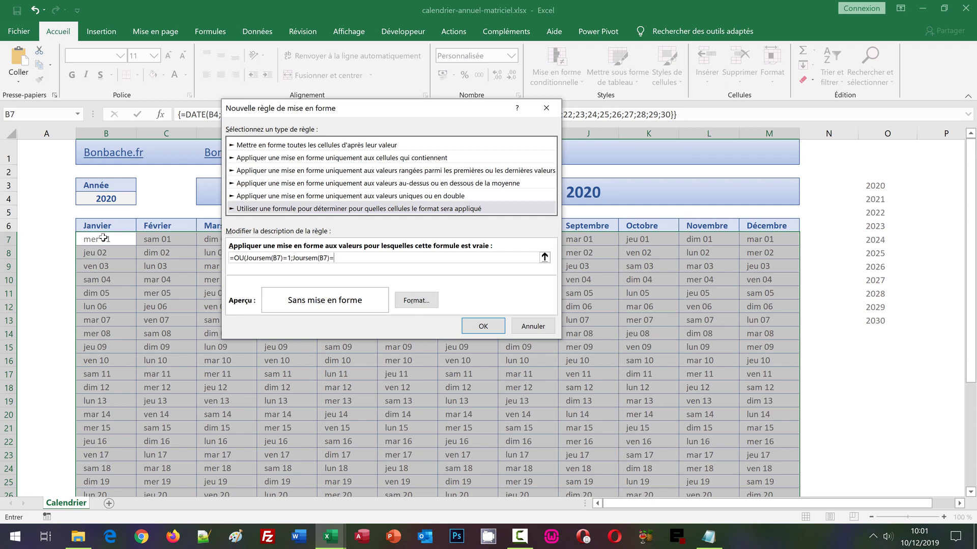
type("7")
- Give the weekend rule's format a very light blue background fill from the theme colors
left_click(412, 301)
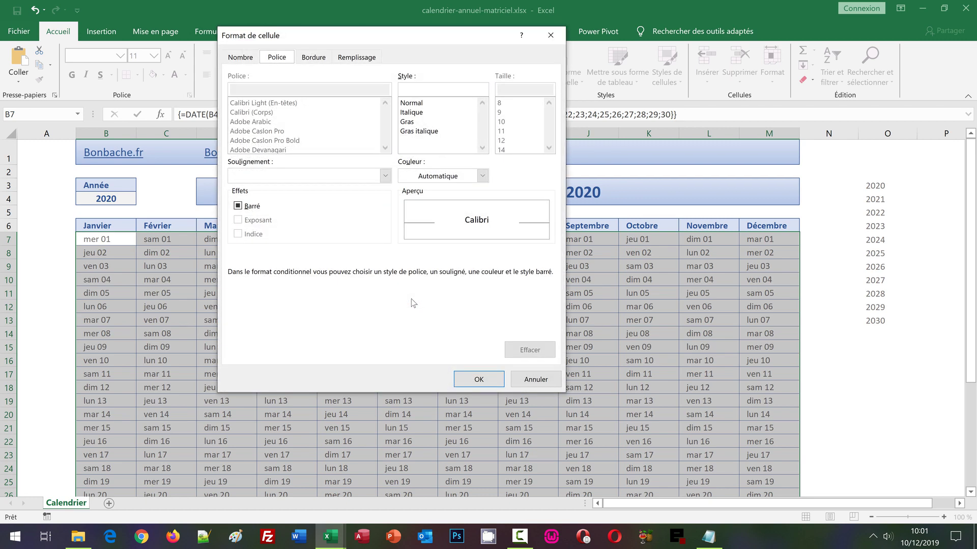
left_click(356, 57)
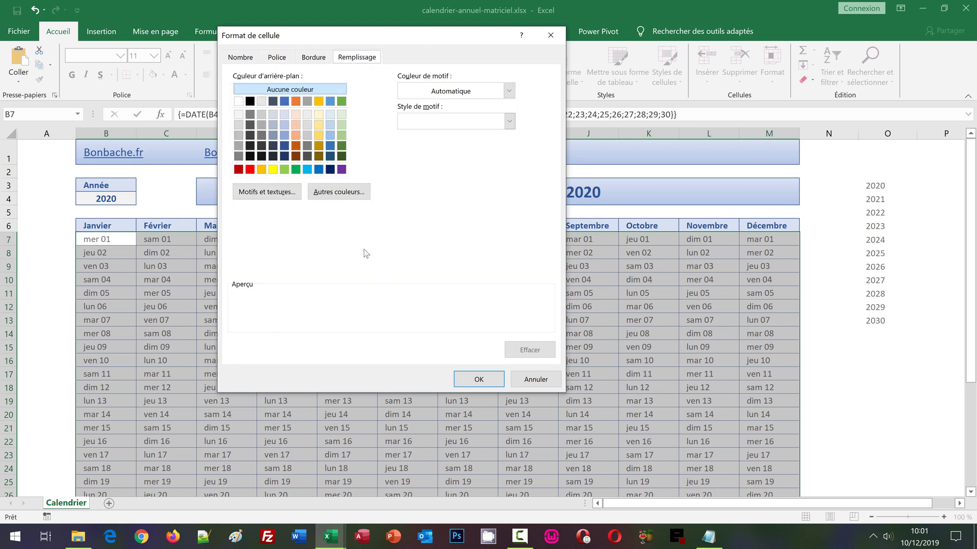
left_click(284, 116)
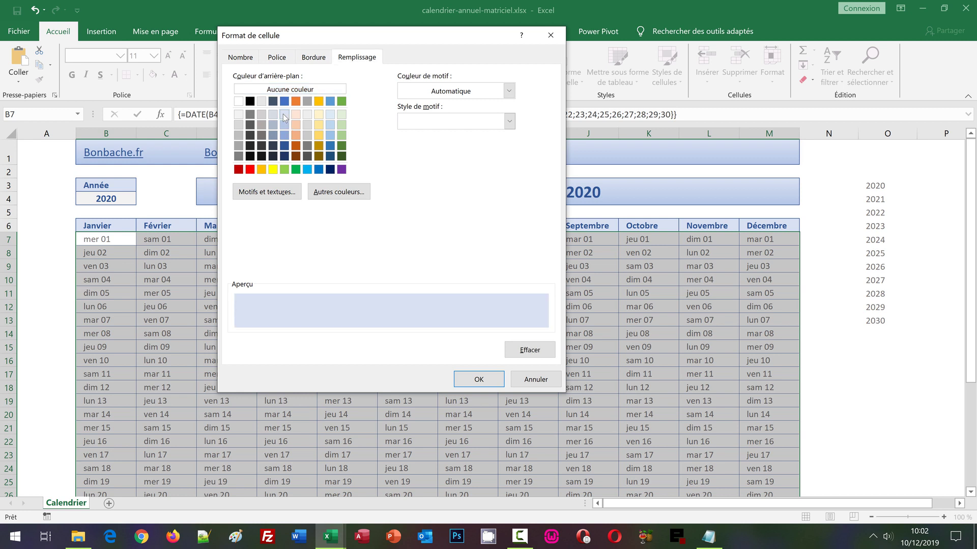
- Set the weekend rule's font to bold (Gras) in dark blue, and apply the rule to the calendar
left_click(276, 58)
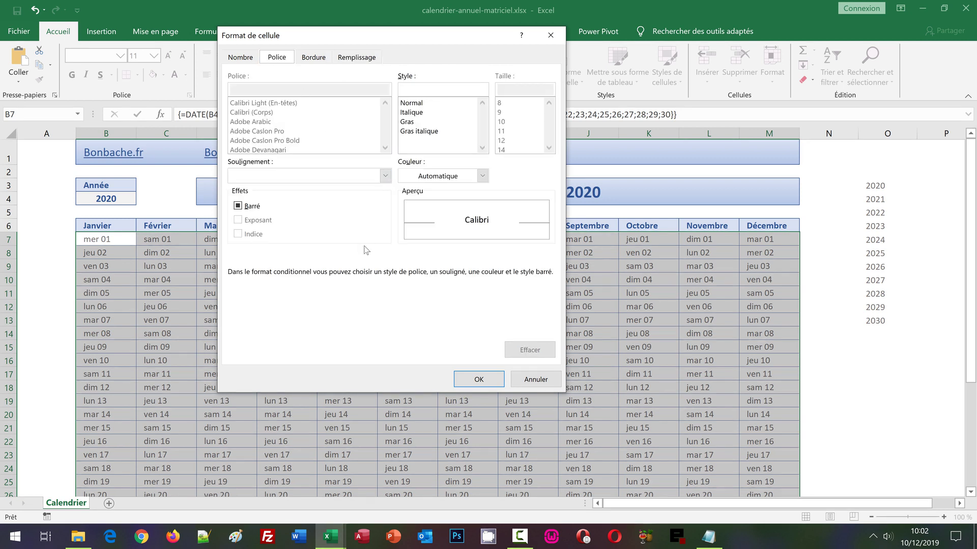
left_click(406, 122)
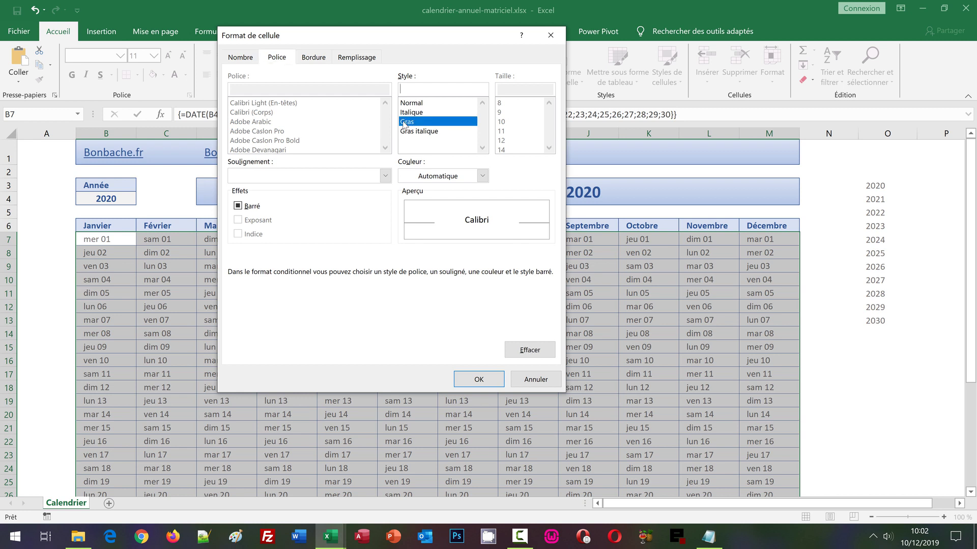
left_click(441, 176)
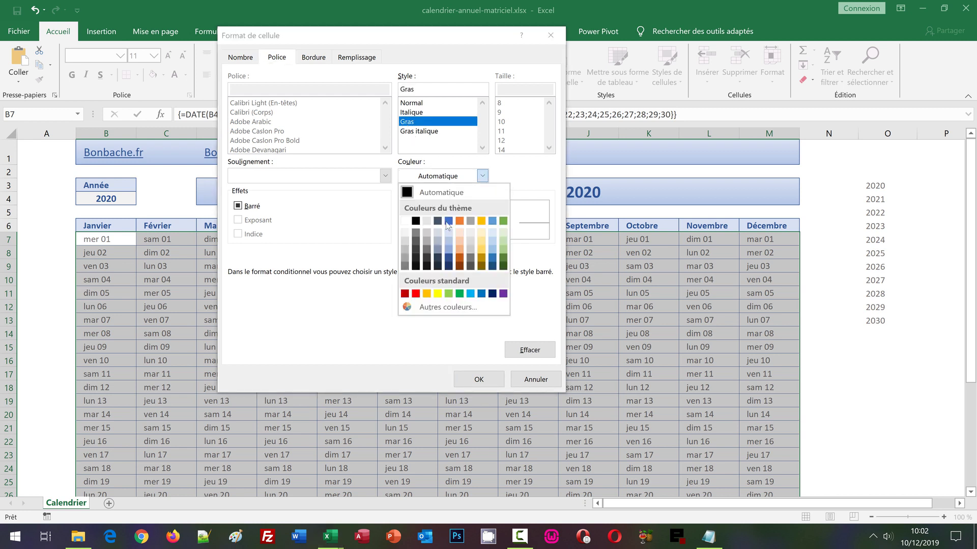
left_click(450, 262)
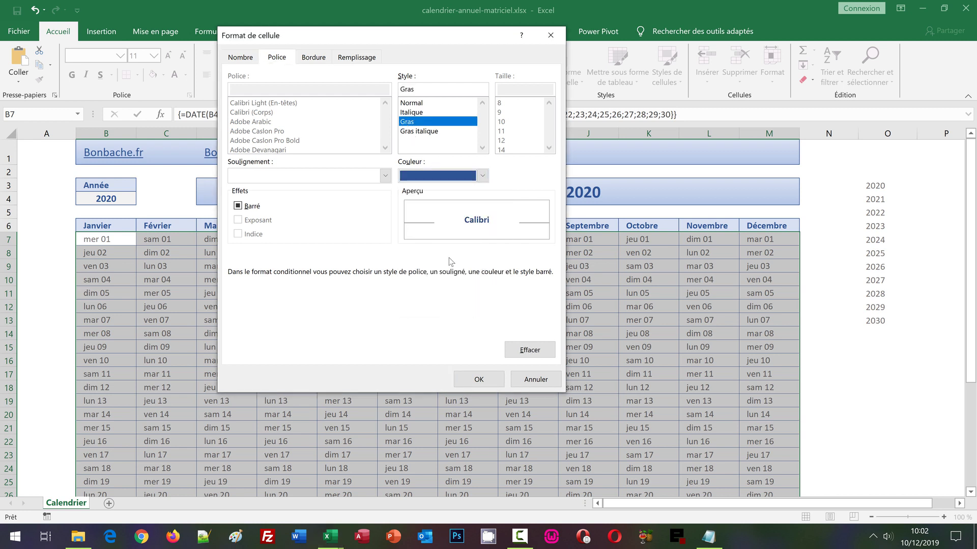
left_click(479, 379)
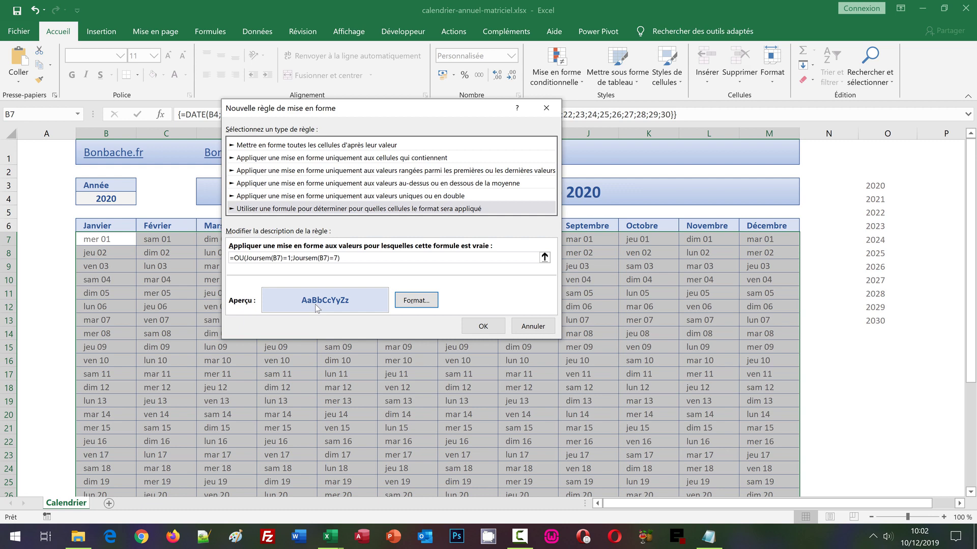
left_click(478, 331)
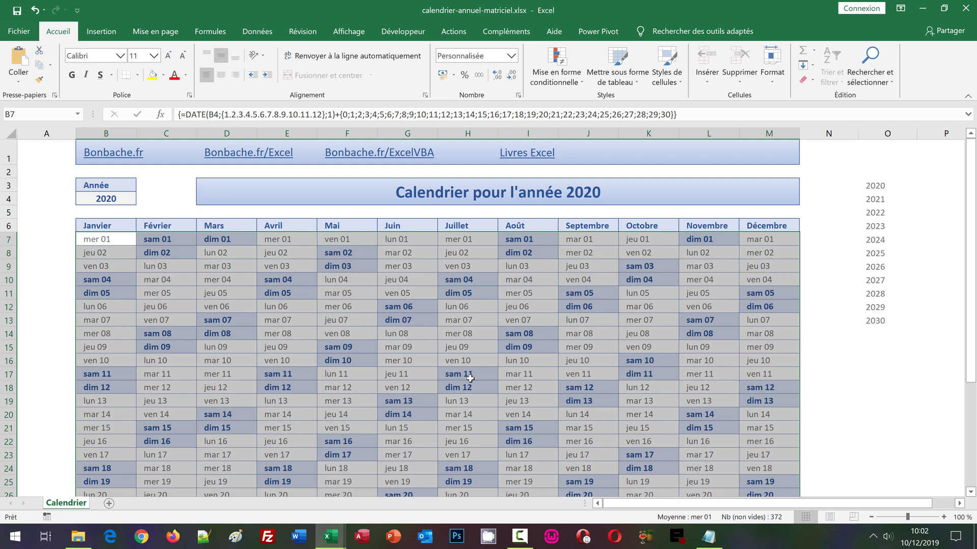
- Choose 2022 as the year in B4 to test the calendar, and select B7 to review its array formula
left_click(114, 195)
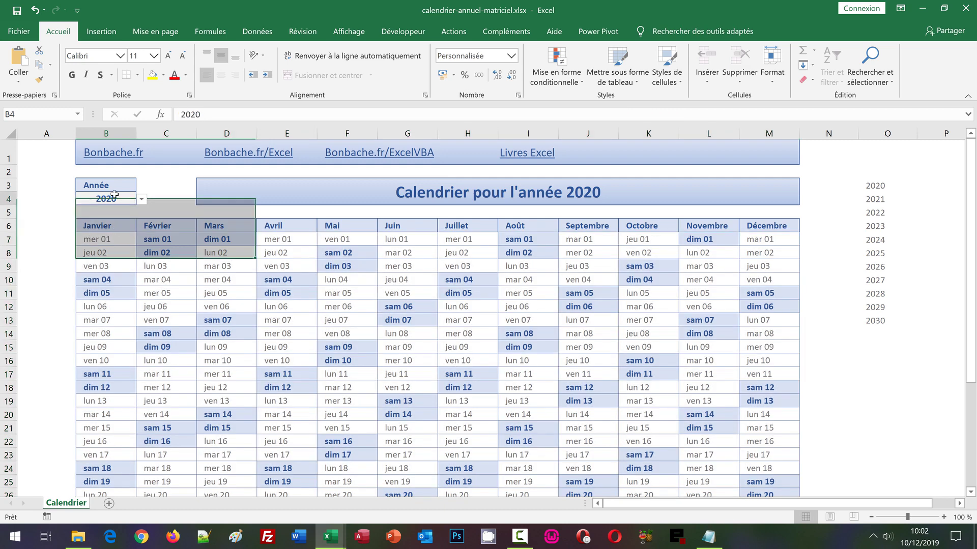
left_click(143, 199)
left_click(109, 230)
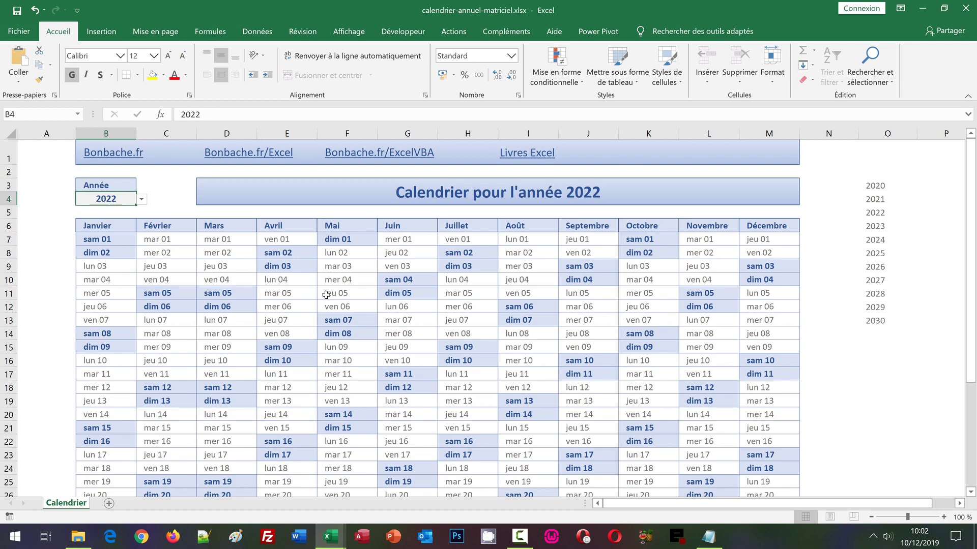
left_click(120, 242)
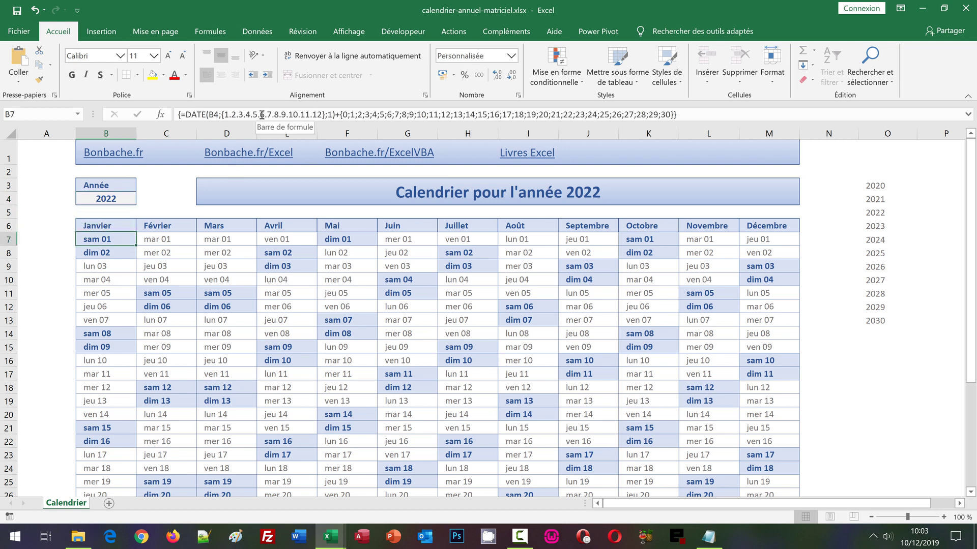